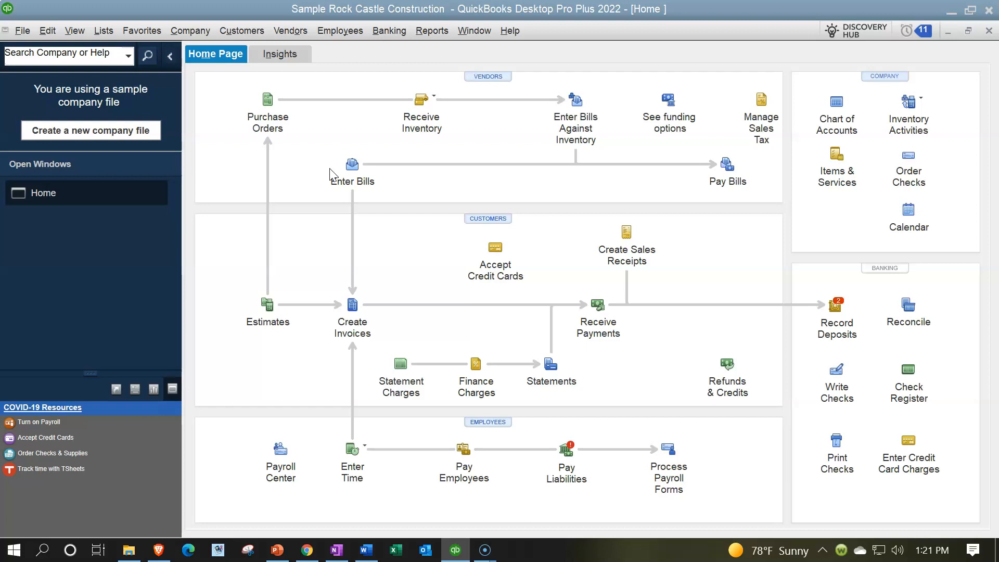
Open the standard Balance Sheet report.
click(437, 36)
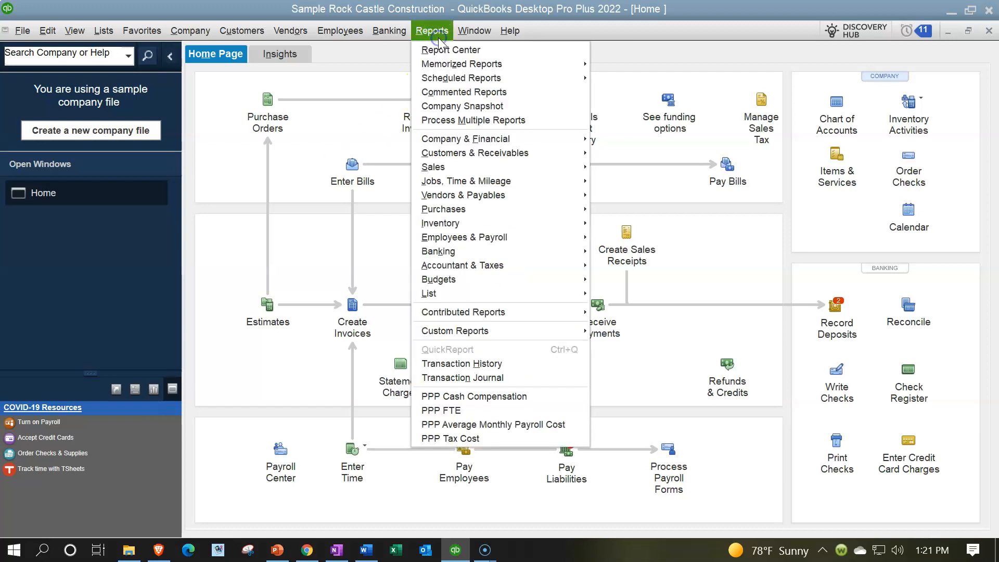
mouse_move(499, 138)
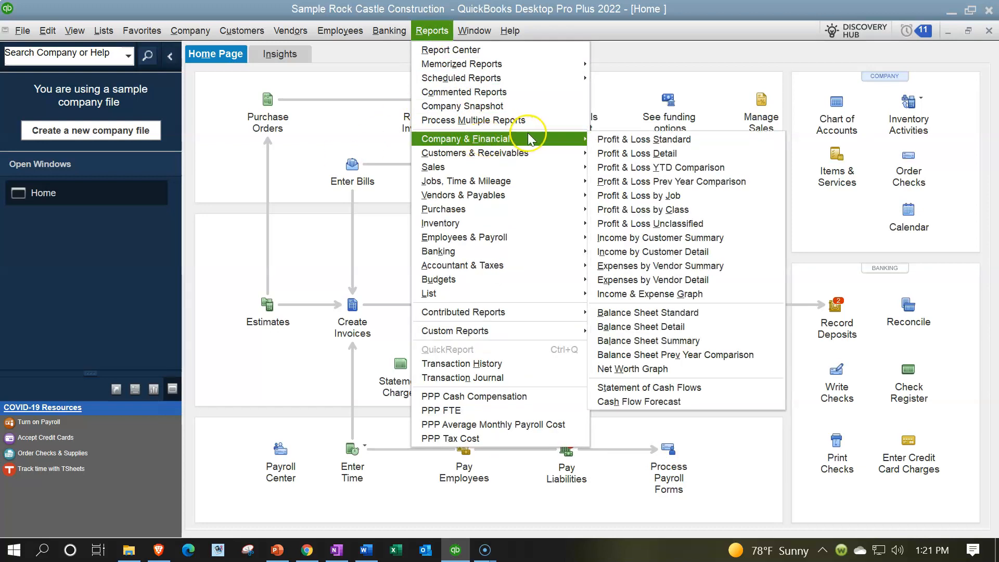
click(649, 312)
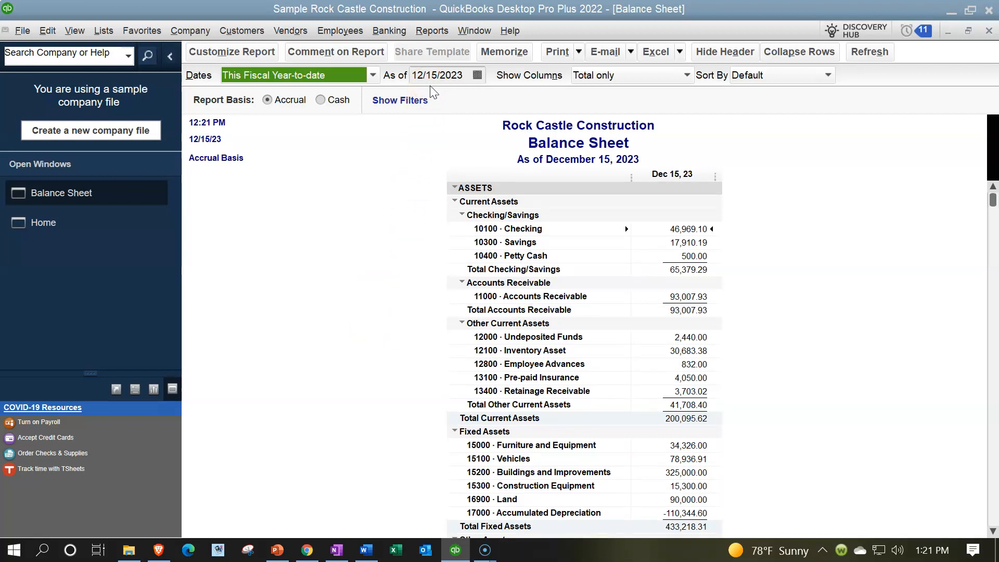
Open the standard Profit & Loss report and set its start date to 01/01/2023.
click(440, 40)
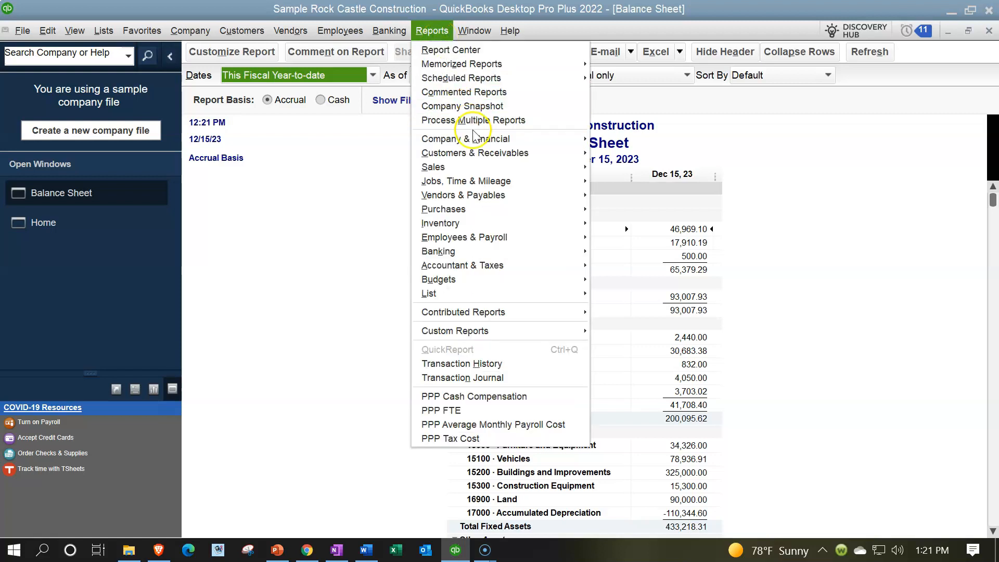
click(500, 139)
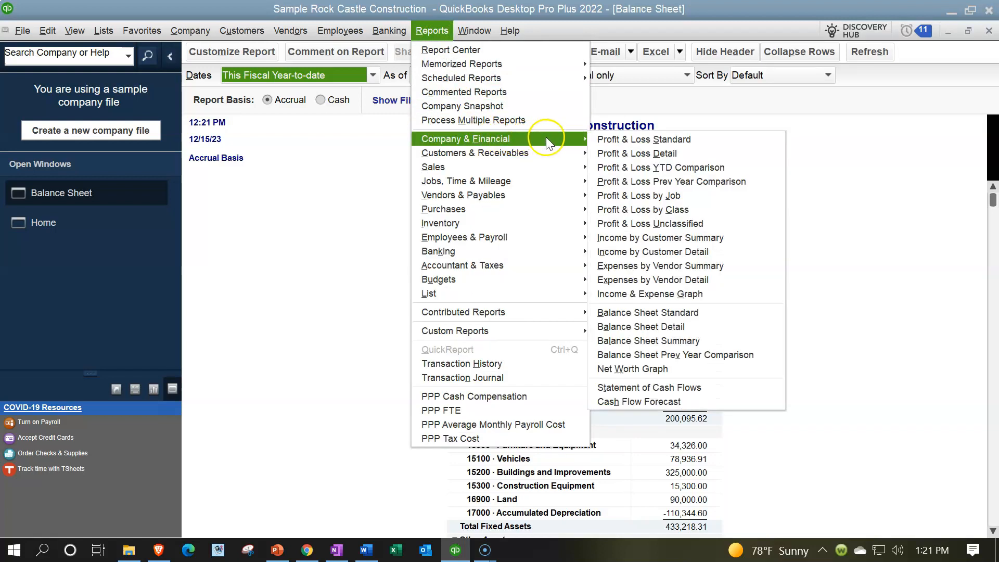
click(616, 145)
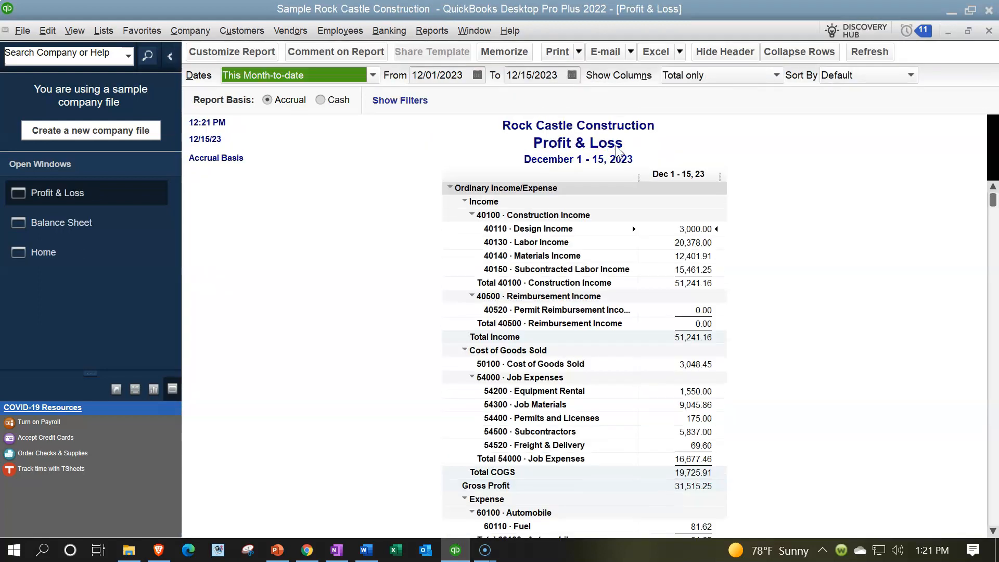
click(426, 76)
key(BackSpace)
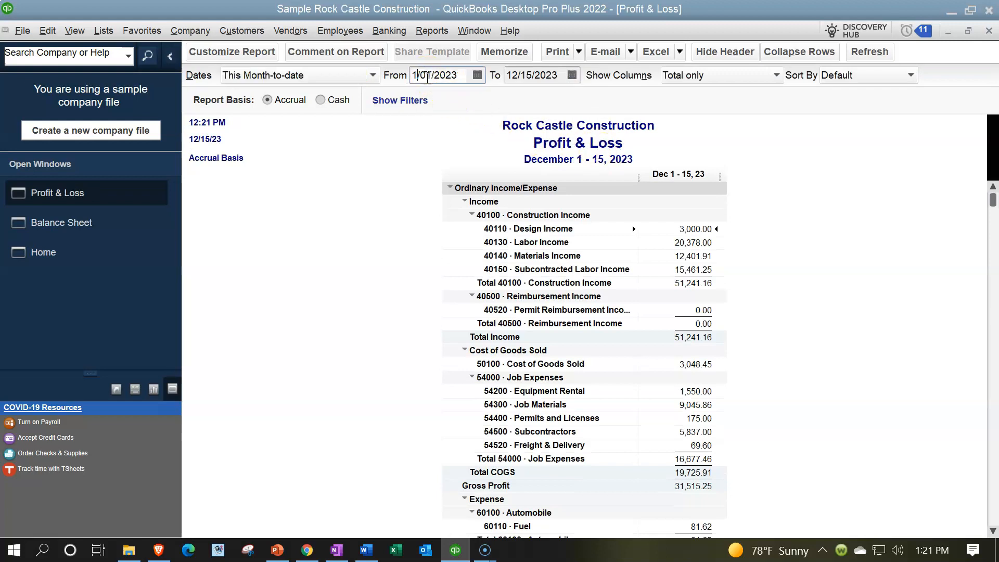
key(Tab)
key(Tab)
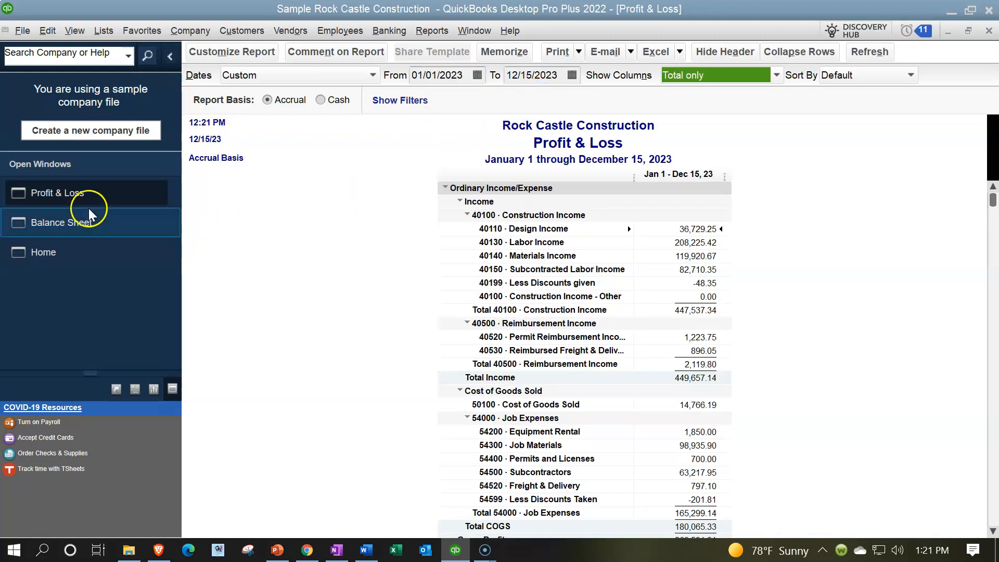
Return to the home page and open a blank vendor bill for entry.
click(68, 249)
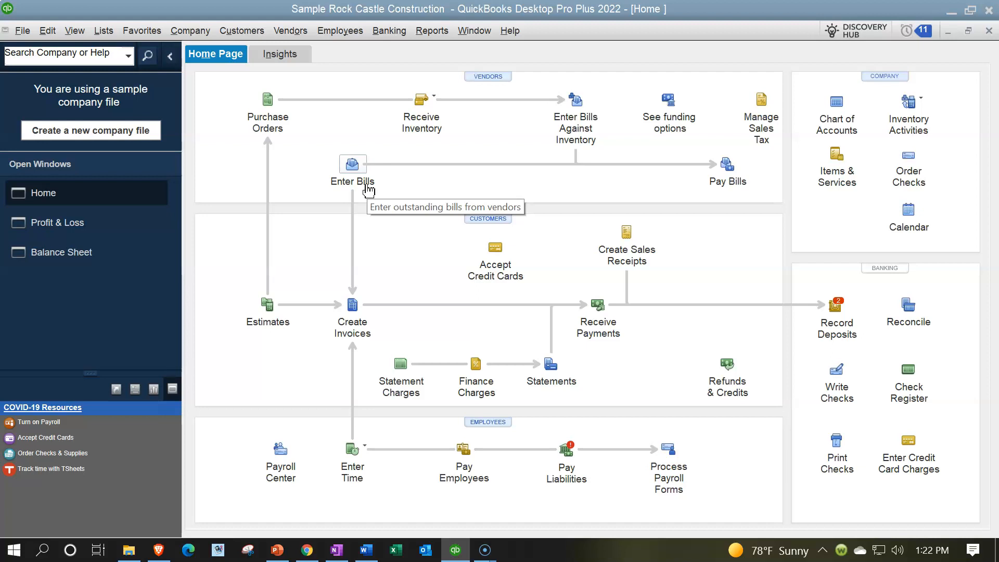
click(397, 180)
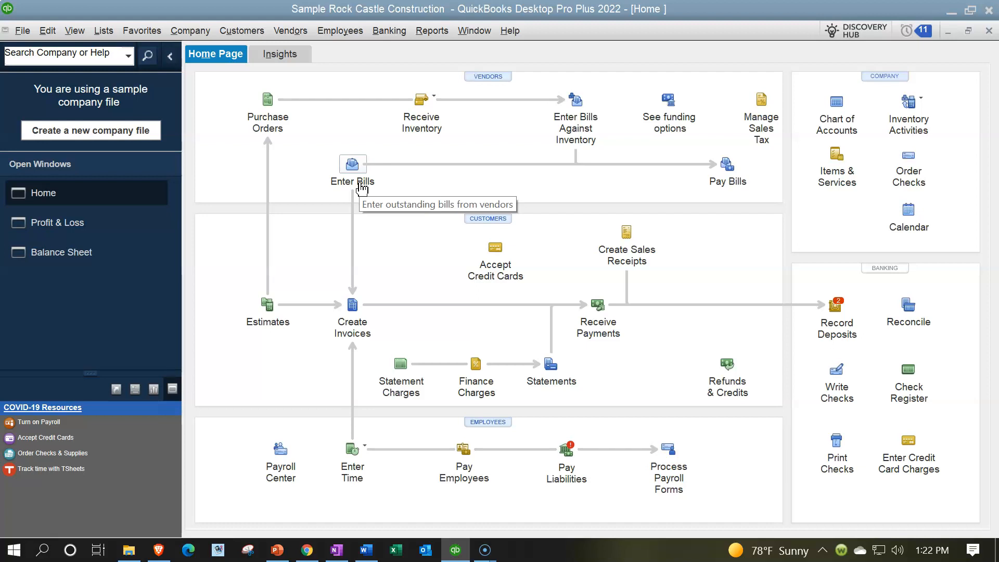
click(357, 203)
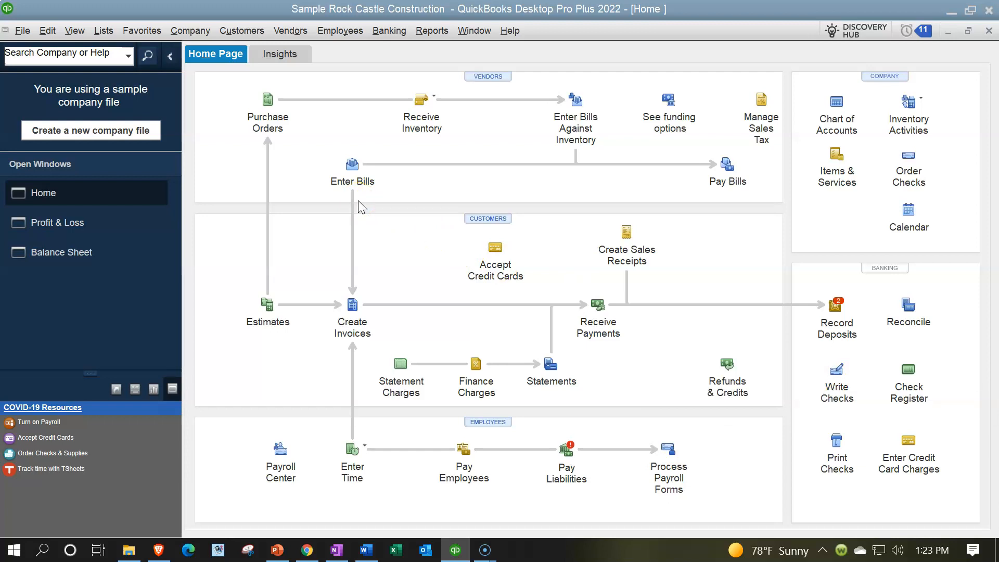
click(352, 167)
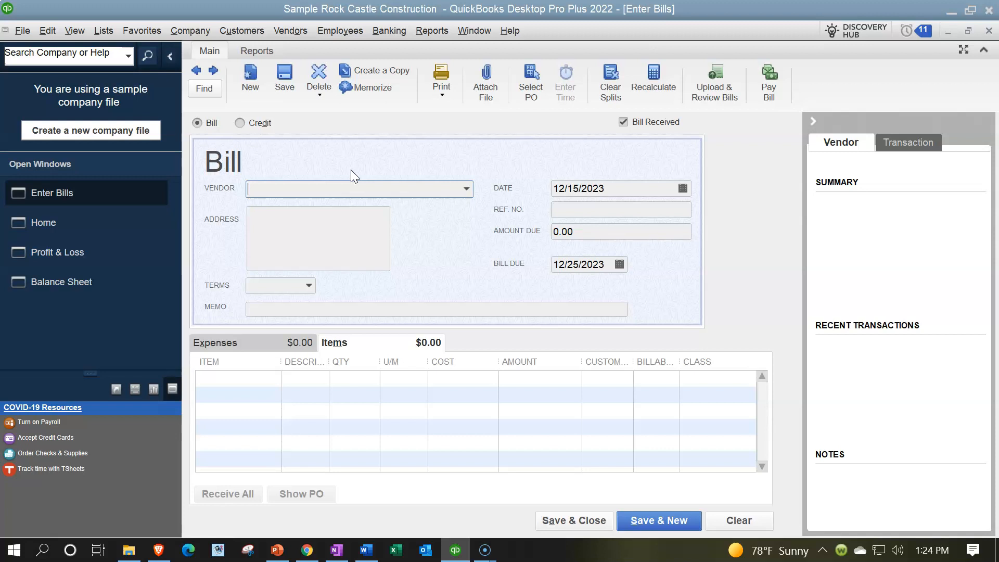
click(331, 188)
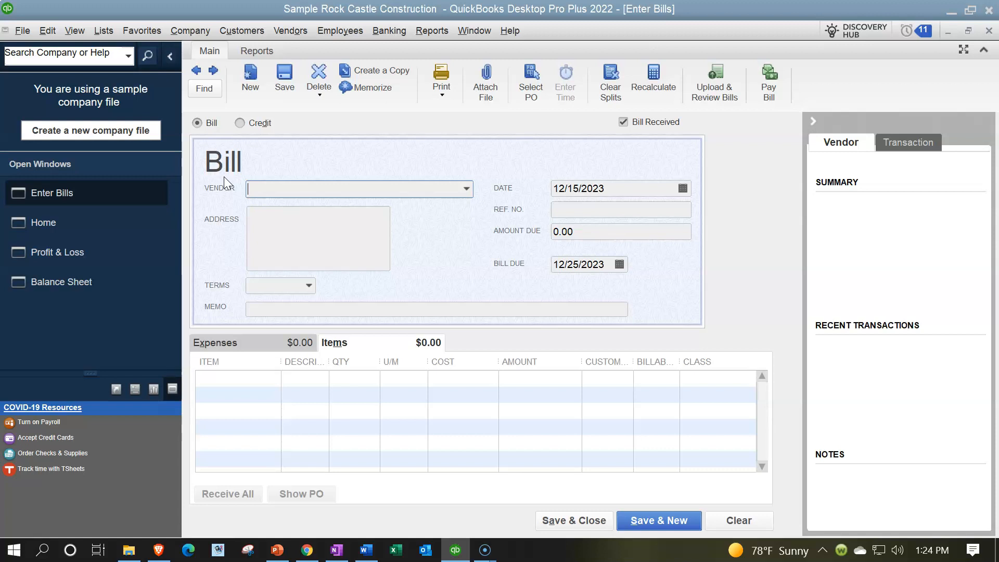
Collapse the vendor summary and the open-windows pane, and go back to the previously entered bill.
click(813, 123)
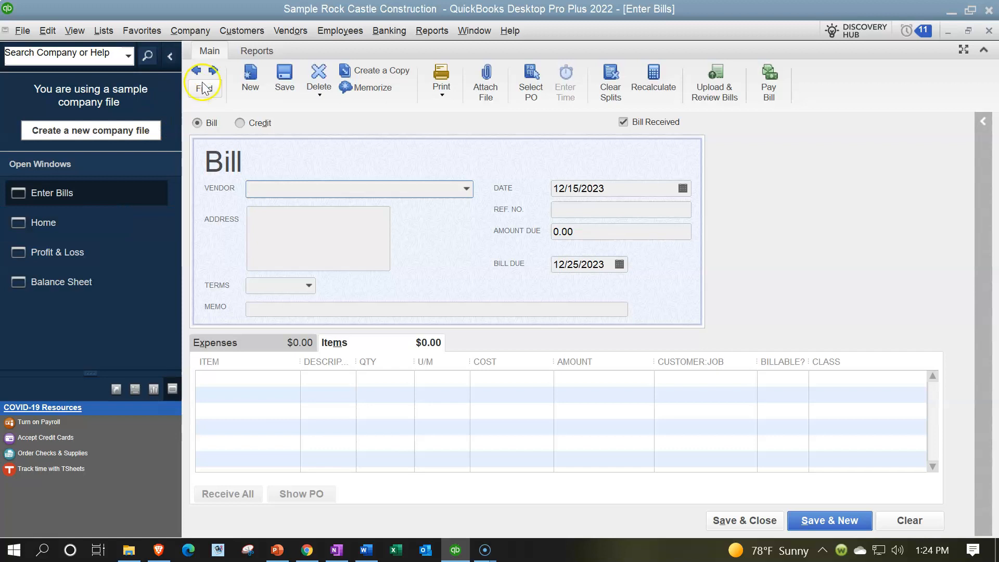
click(172, 57)
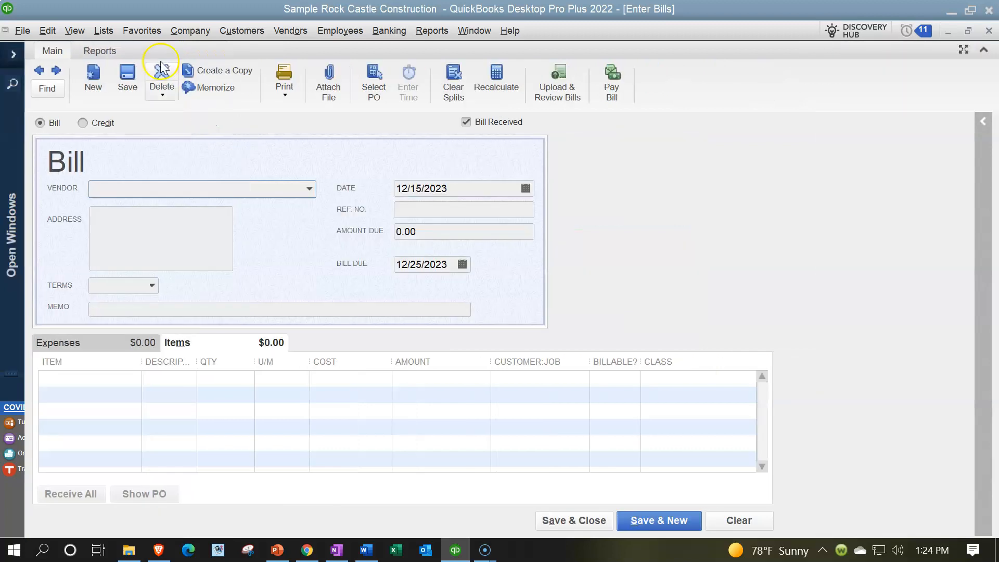
click(38, 71)
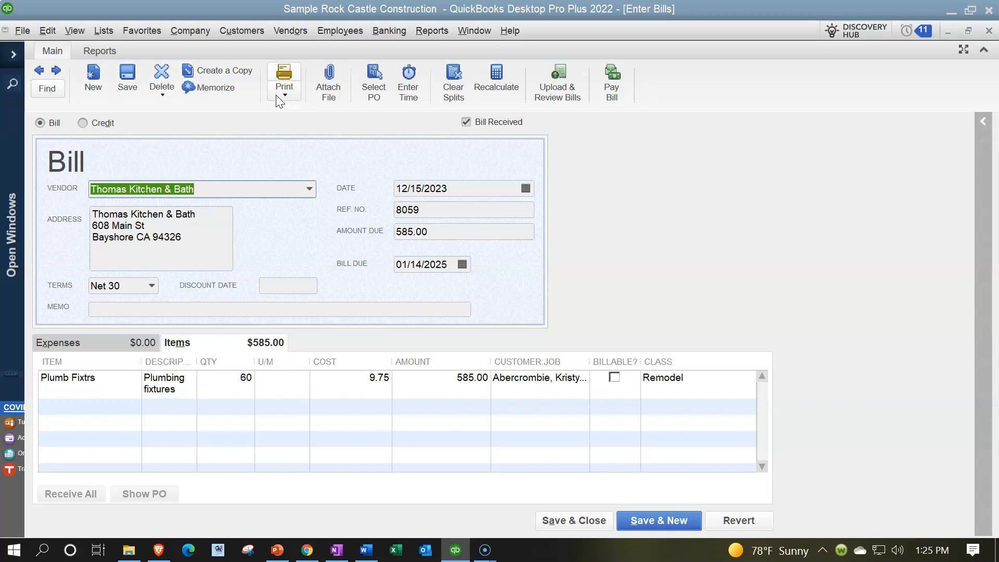
View the attachment options for the Thomas Kitchen & Bath bill and close them without attaching a file.
click(324, 91)
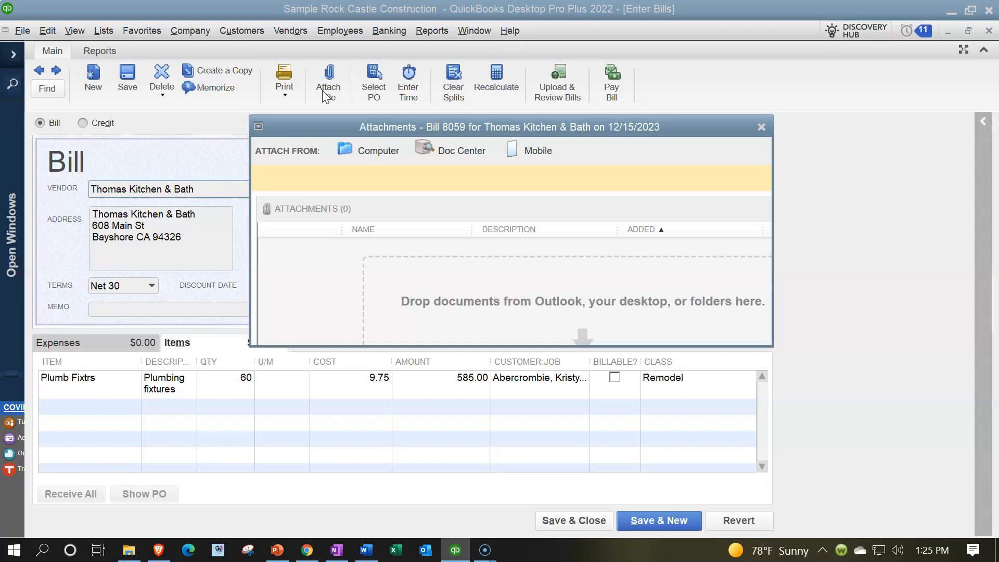
click(747, 127)
click(769, 130)
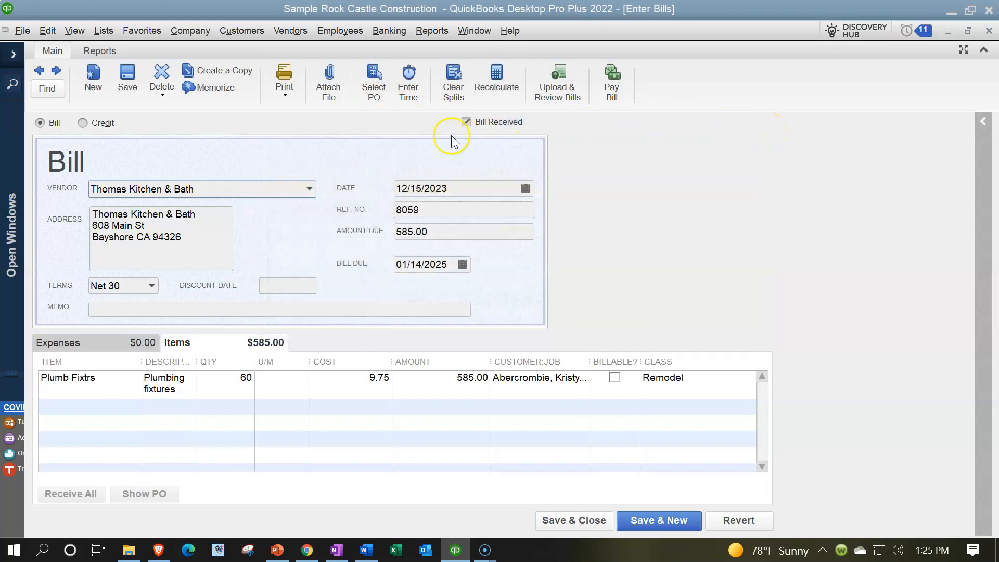
click(403, 96)
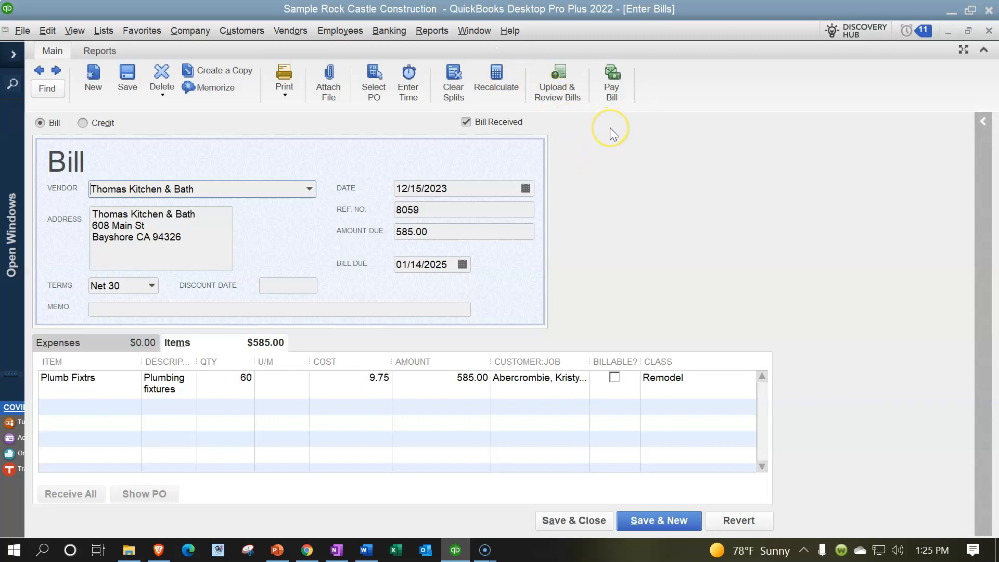
View the payment form for the Thomas Kitchen & Bath bill and leave it without recording the payment.
click(612, 81)
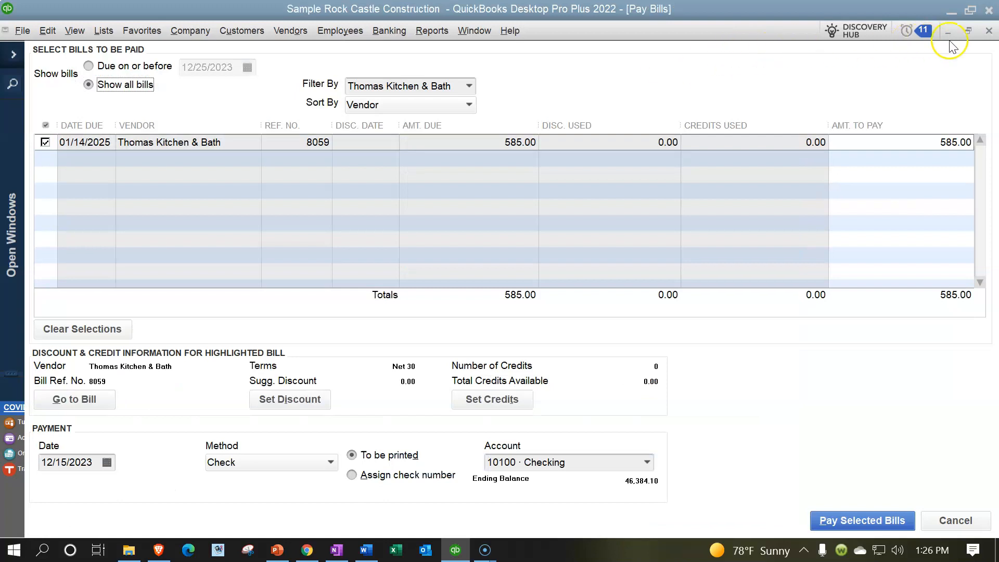
click(988, 32)
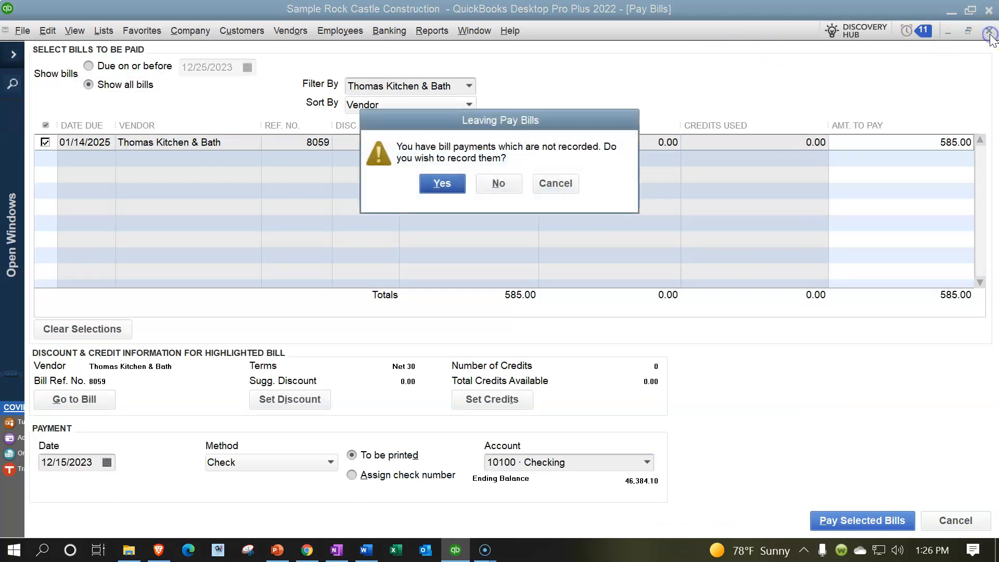
click(518, 184)
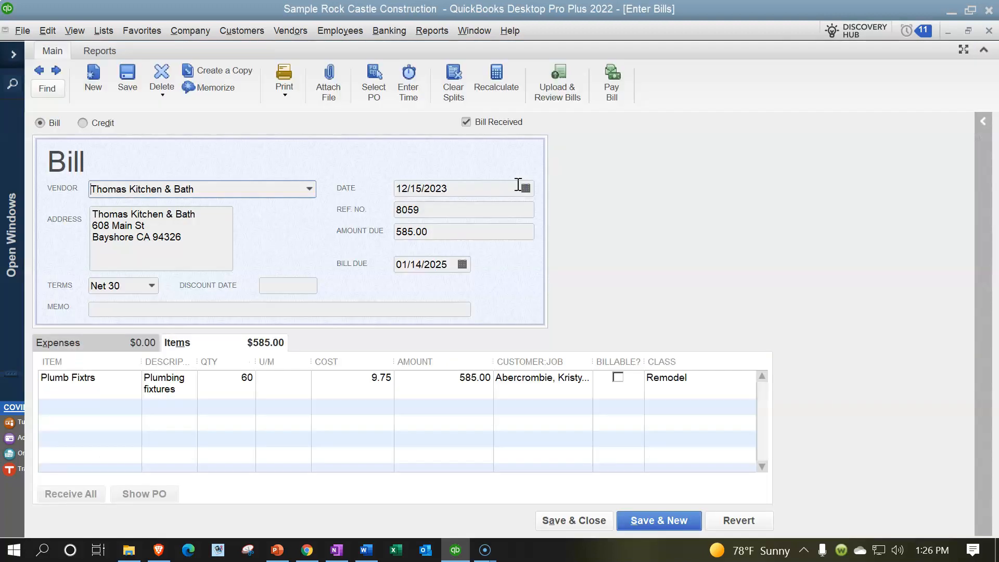
View the vendor QuickReport for Thomas Kitchen & Bath, return to its bill, and check the bill's transaction history.
click(100, 51)
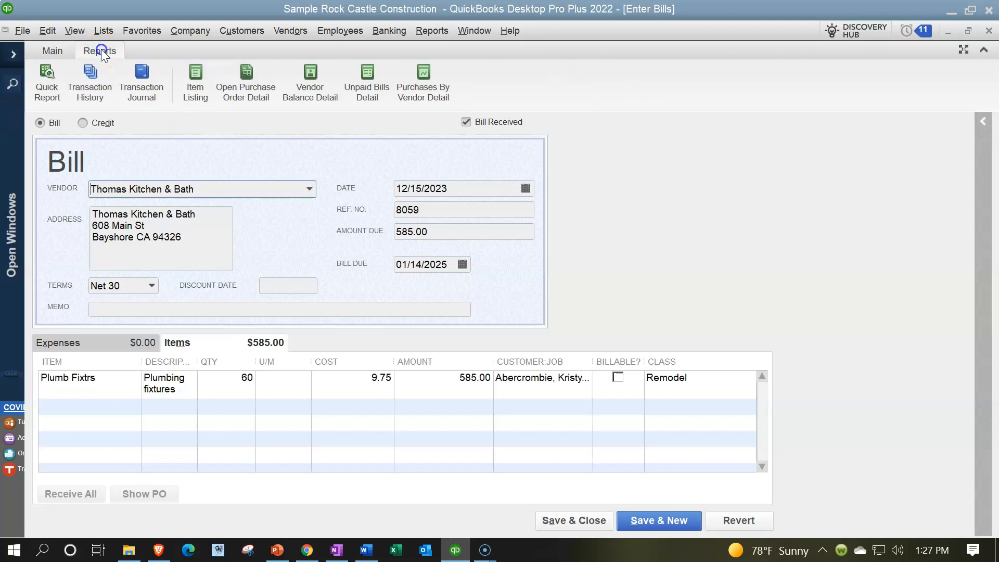
click(40, 82)
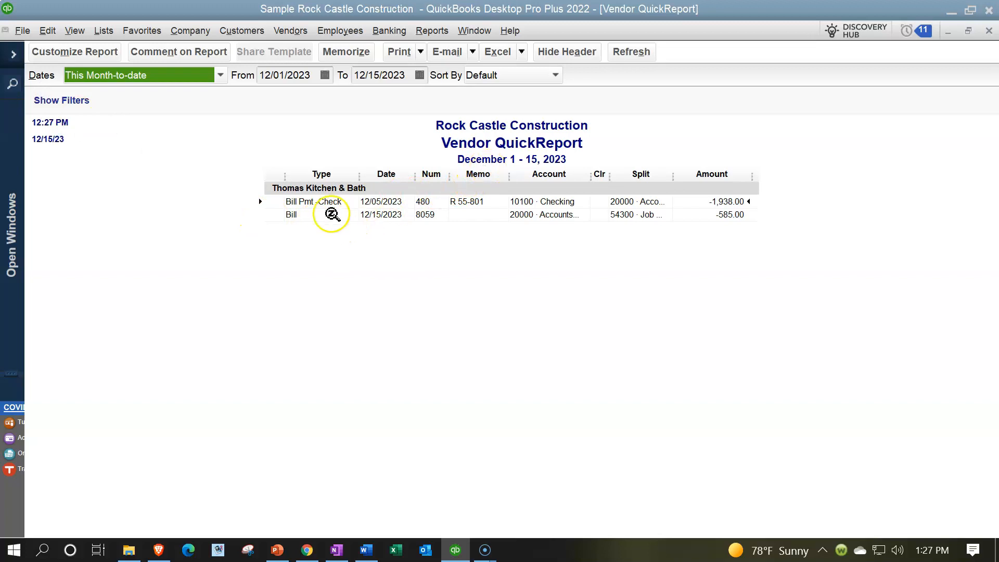
double_click(372, 208)
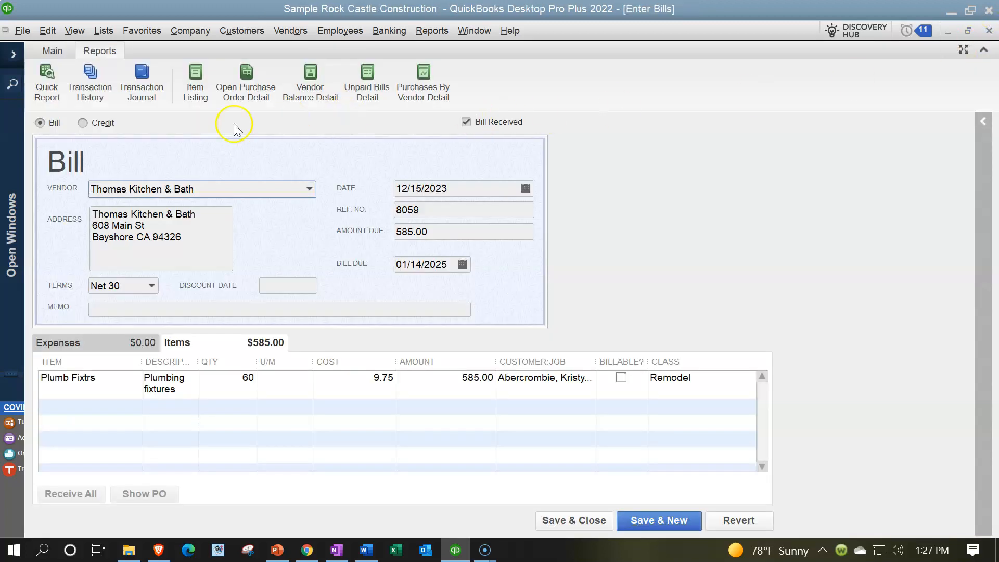
click(96, 92)
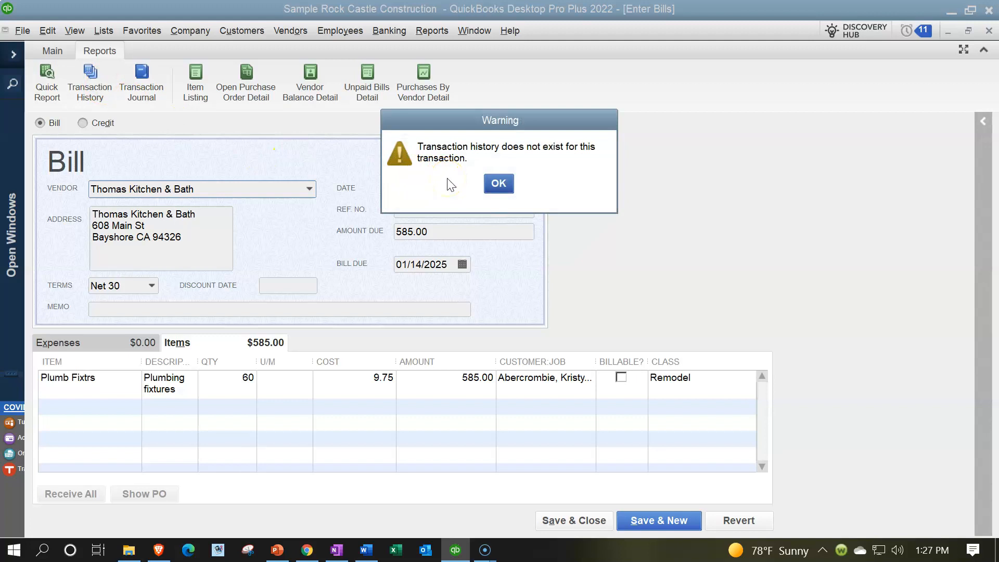
click(497, 183)
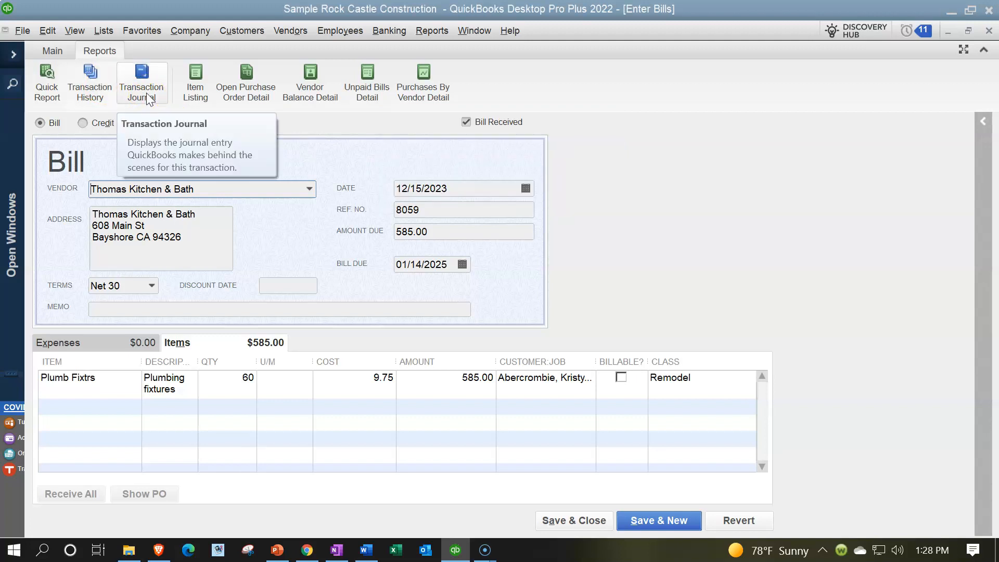
View the bill's Transaction Journal and the Item Listing report, closing each to return to the bill.
click(148, 98)
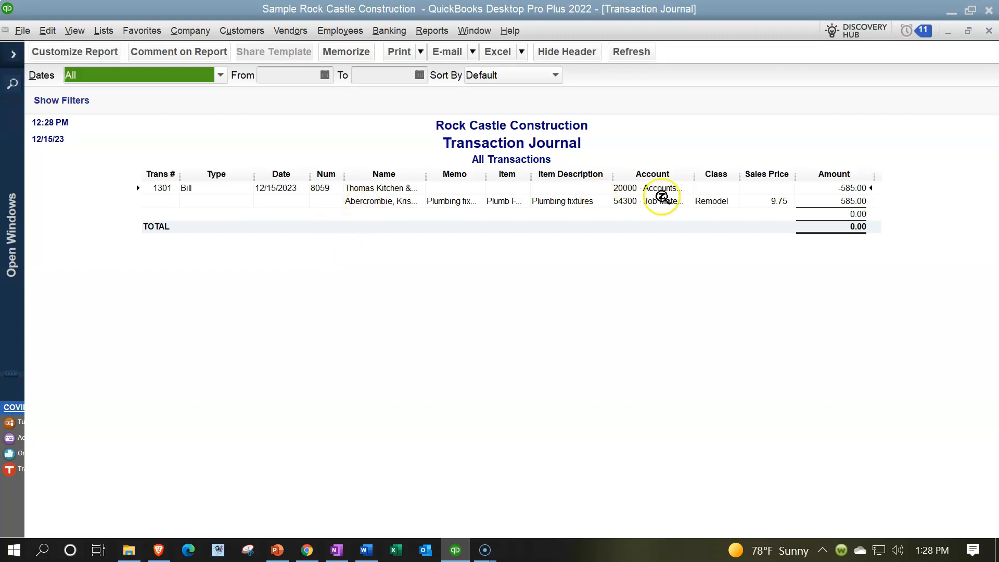
click(988, 32)
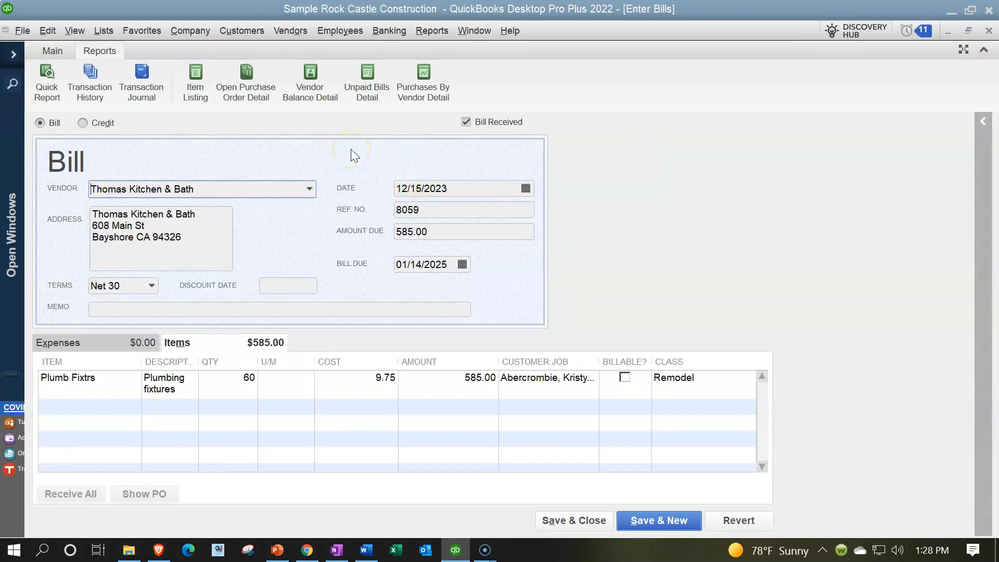
click(192, 78)
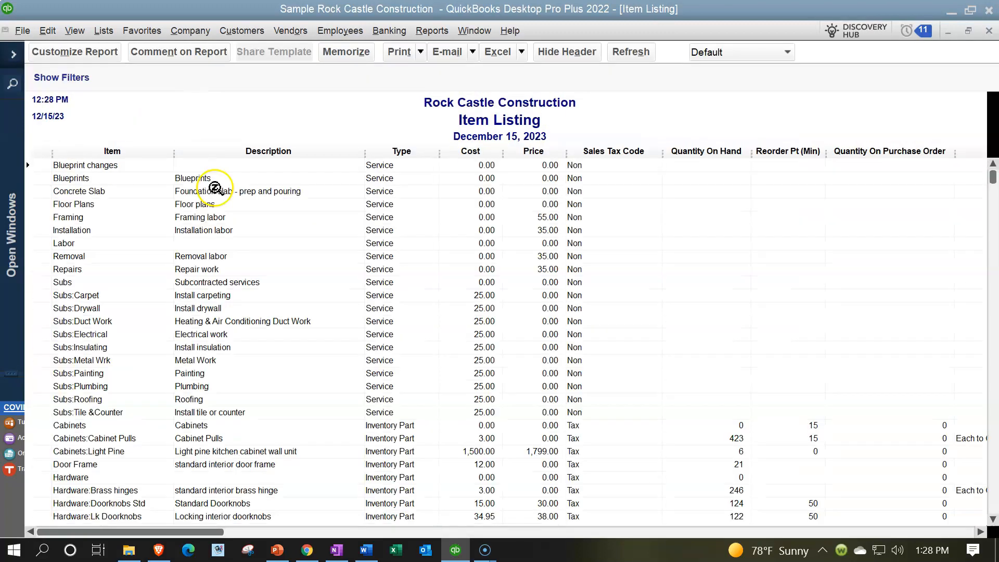
click(989, 32)
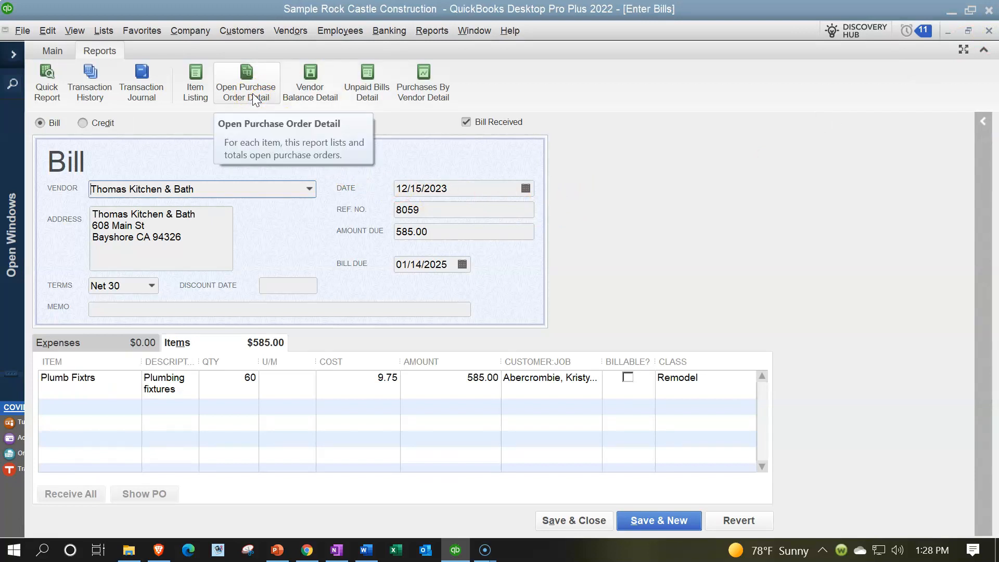
View the Open Purchase Orders Detail and Vendor Balance Detail reports from the bill, returning to the bill after each.
click(252, 93)
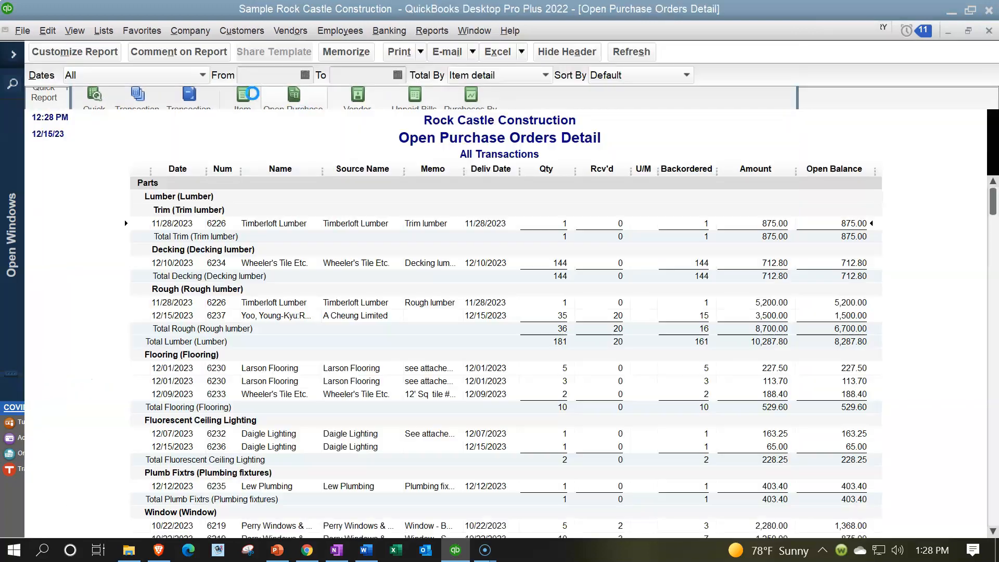
click(951, 30)
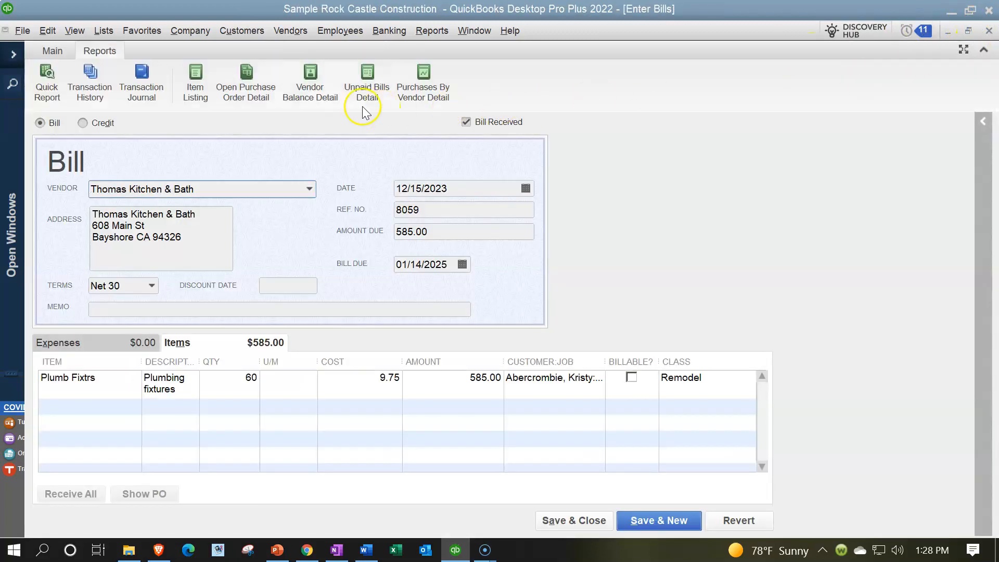
click(315, 99)
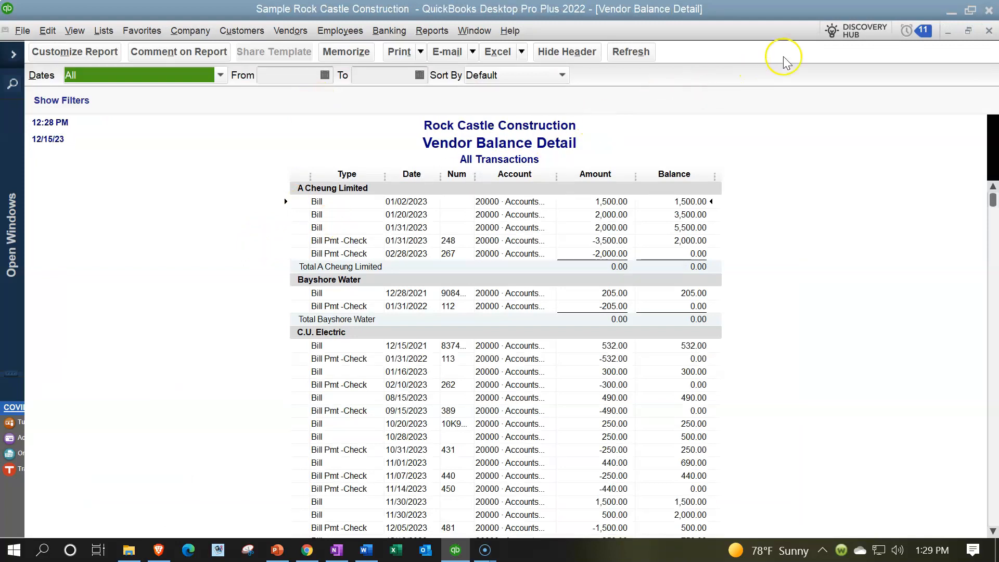
click(990, 32)
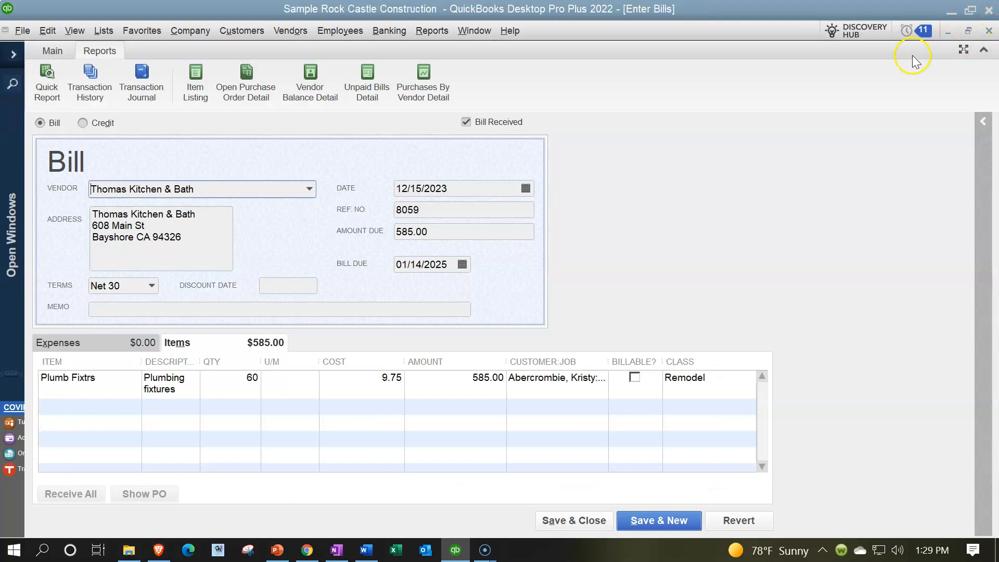
View the Unpaid Bills Detail and Purchases by Vendor Detail reports from the bill, returning to the bill after each.
click(362, 78)
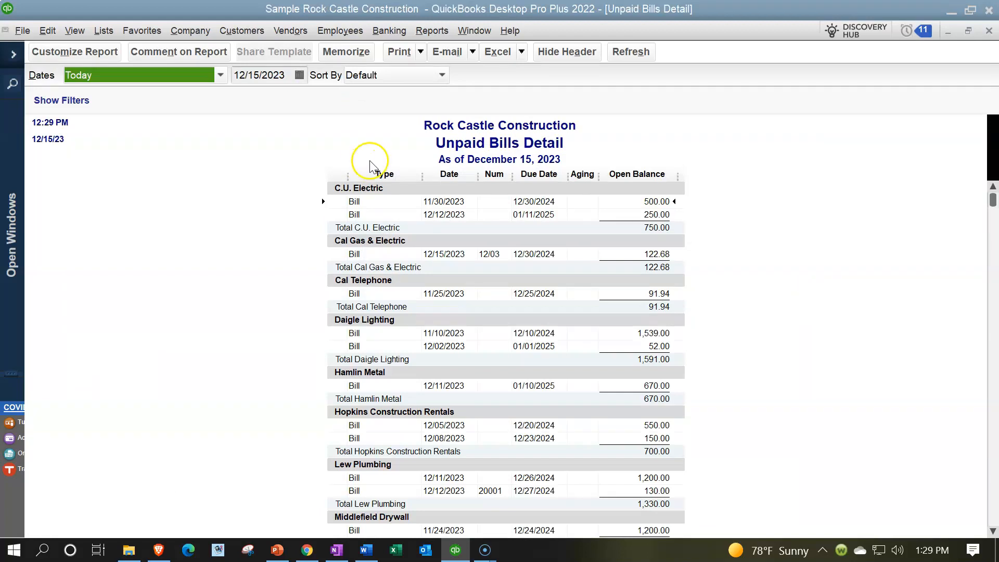
click(989, 30)
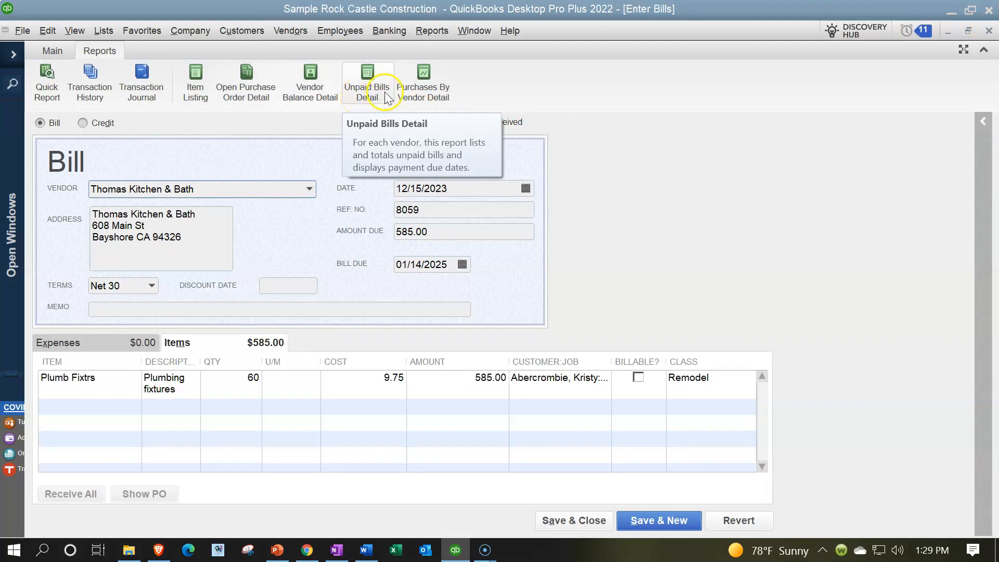
click(439, 89)
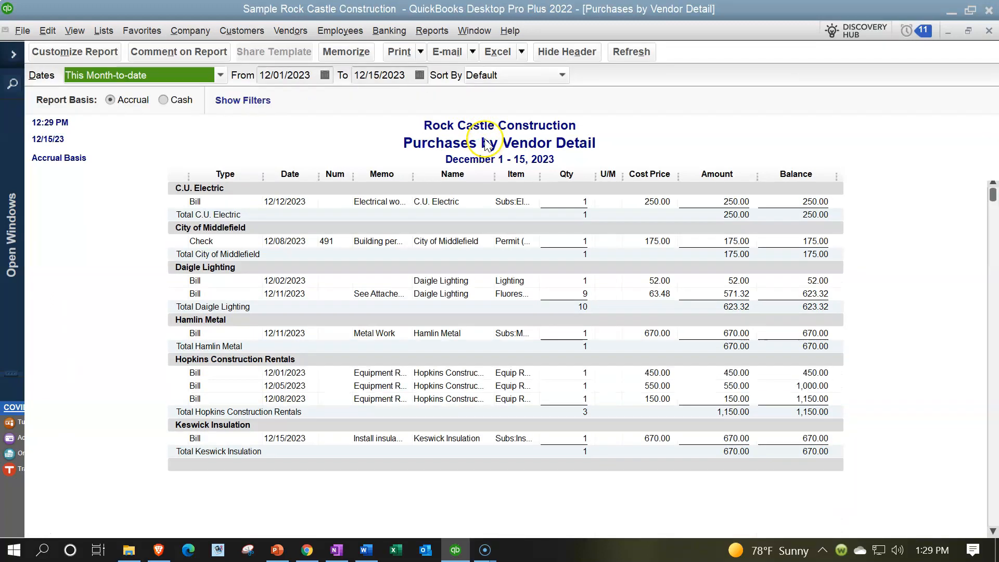
click(989, 32)
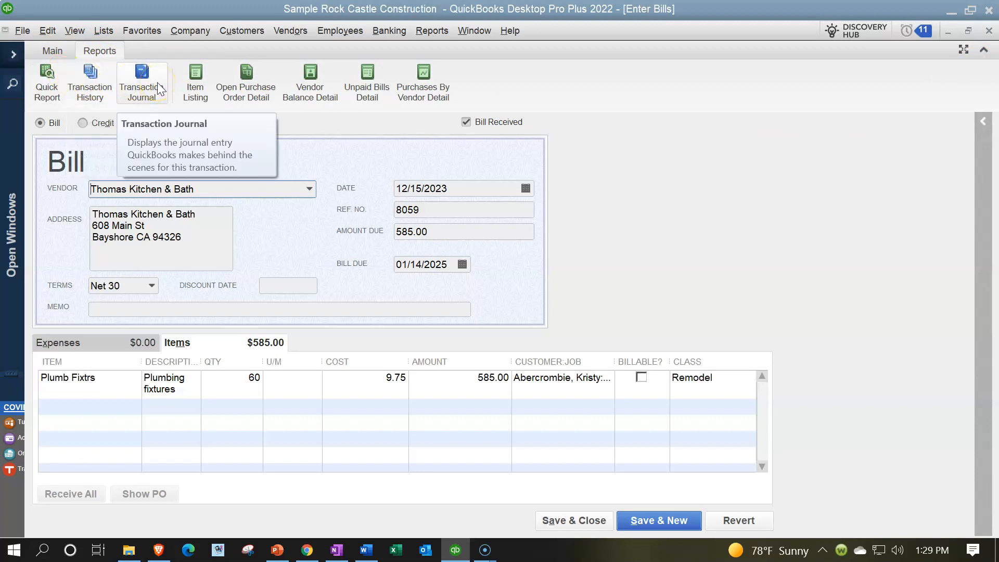
Return to the bill's main tools, browse its vendor choices up to the option for adding a new vendor, and check the available vendor commands.
click(58, 52)
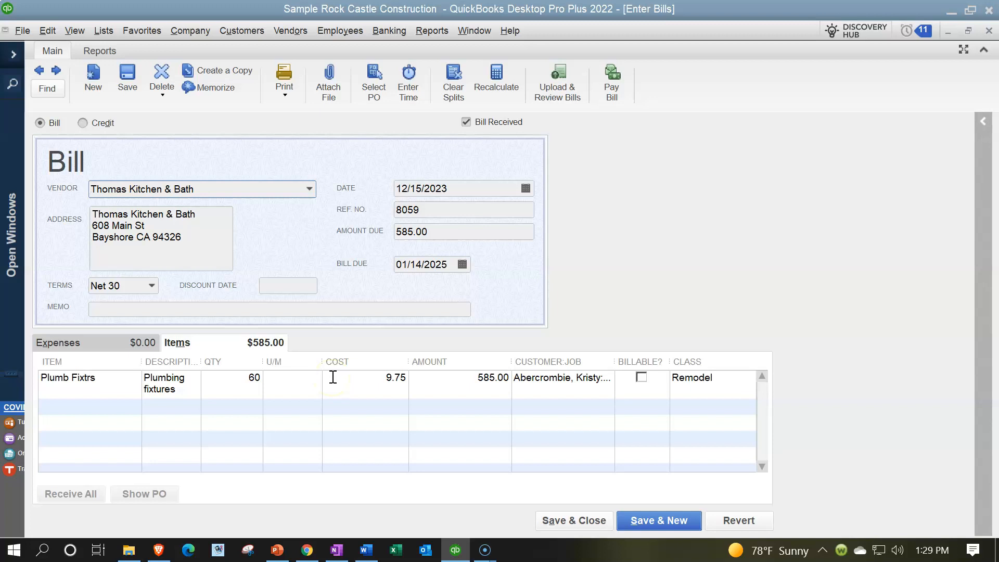
click(238, 185)
click(309, 189)
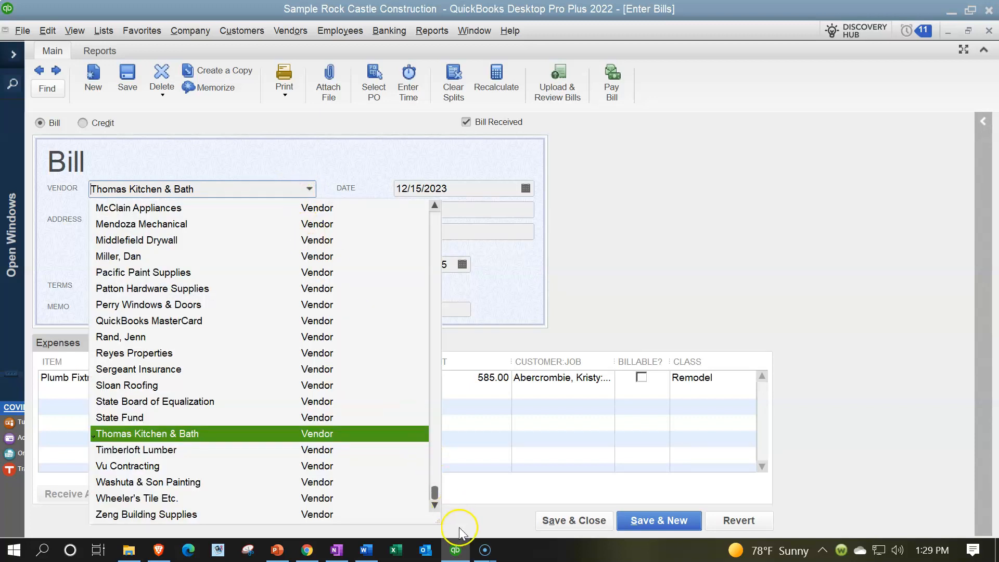
click(437, 491)
click(430, 492)
click(435, 494)
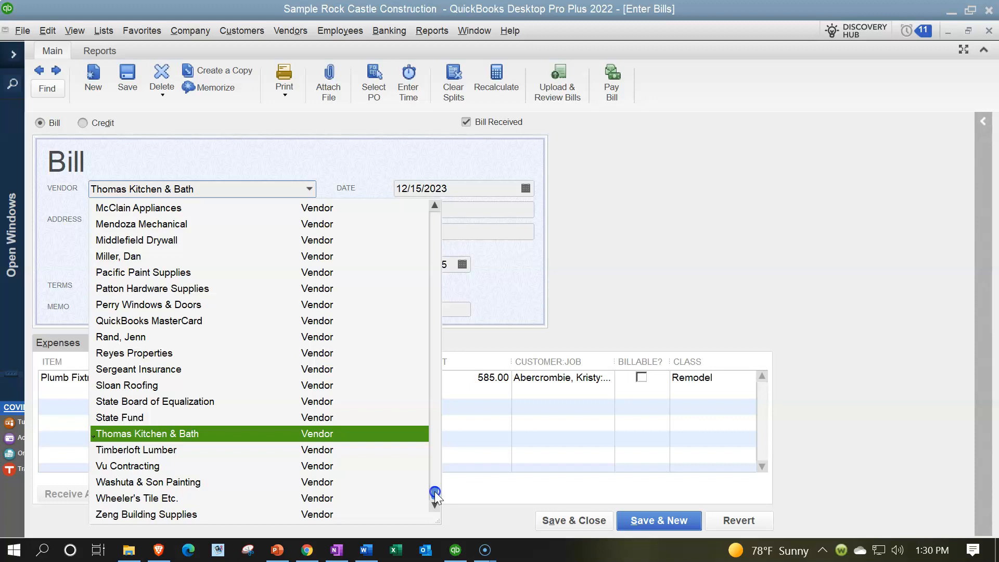
drag(435, 494, 436, 209)
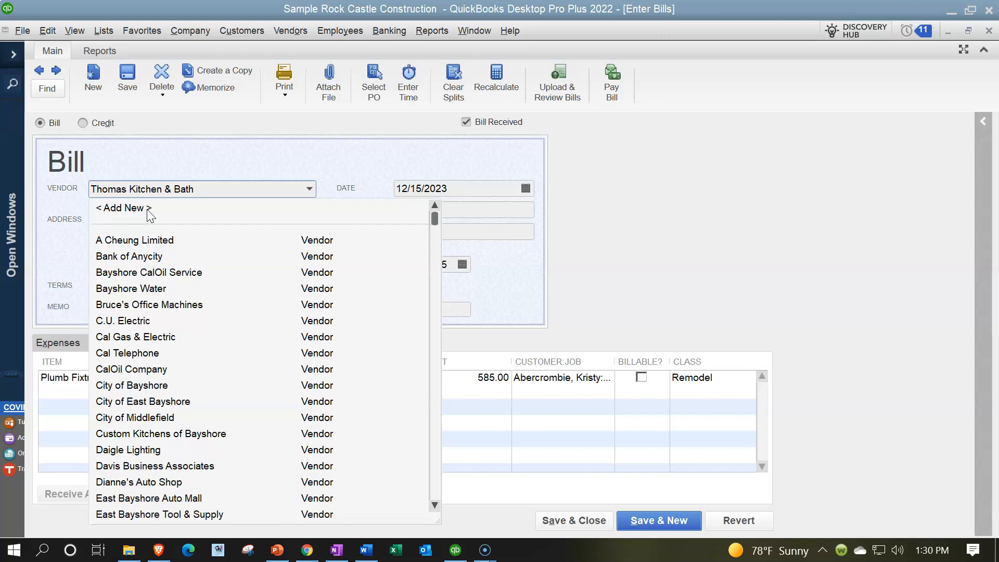
click(284, 32)
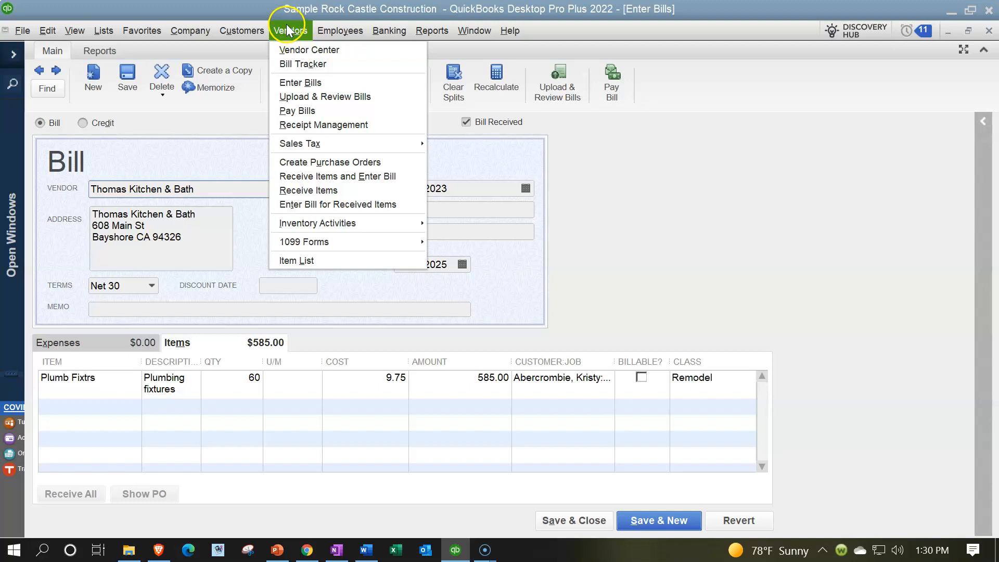
click(782, 203)
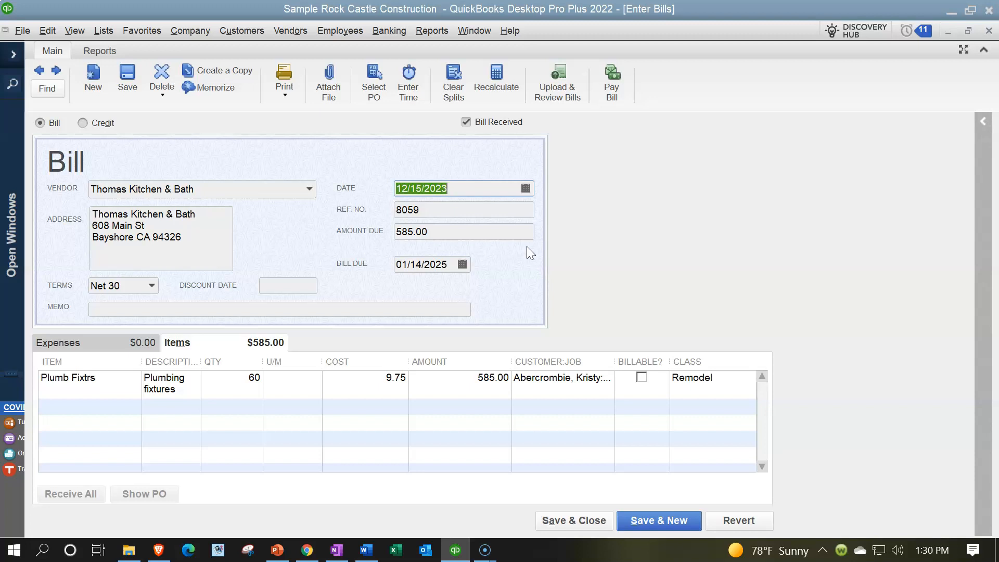
Review the bill's reference number, amount due, due date, payment terms options and memo without changing them.
key(Tab)
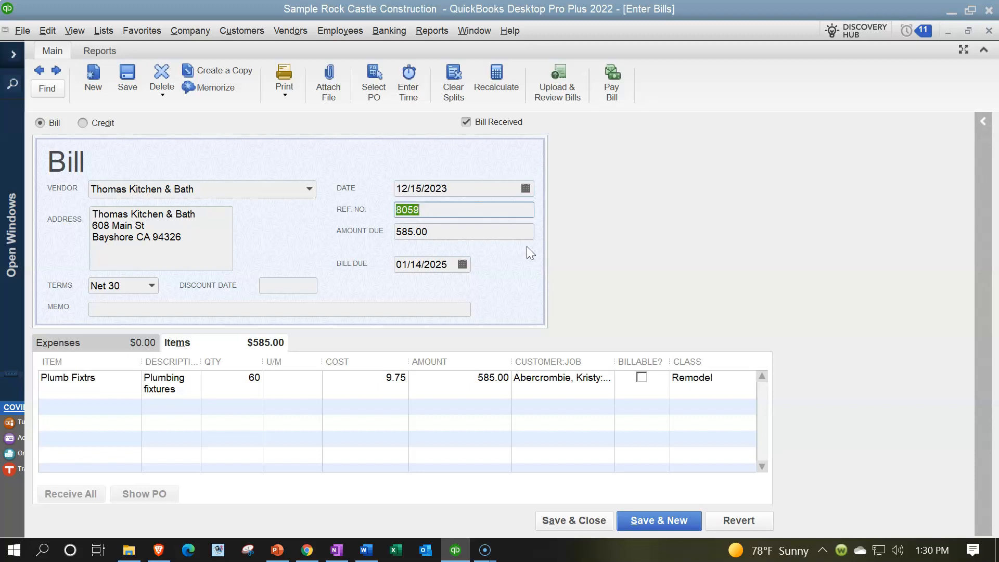
key(Tab)
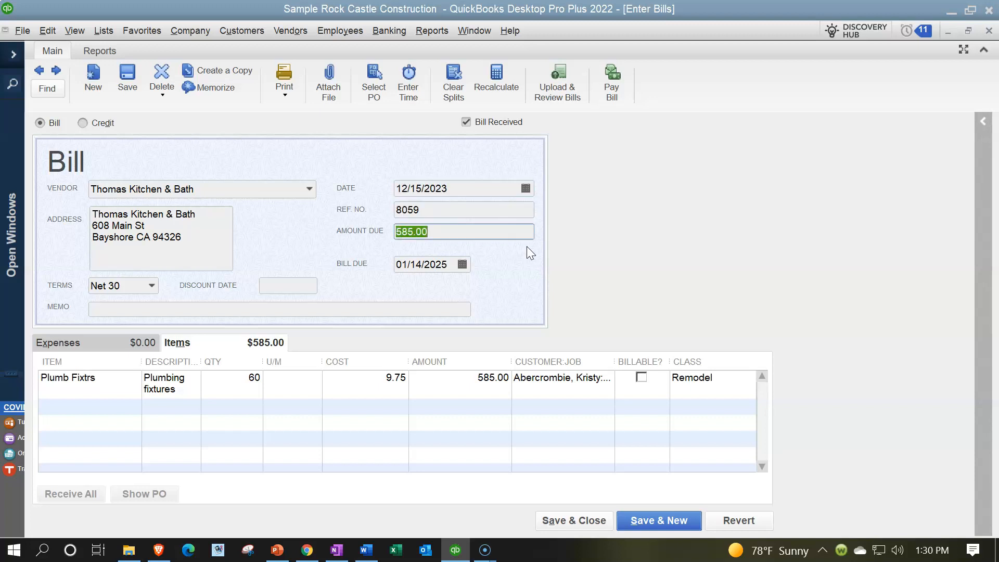
key(Tab)
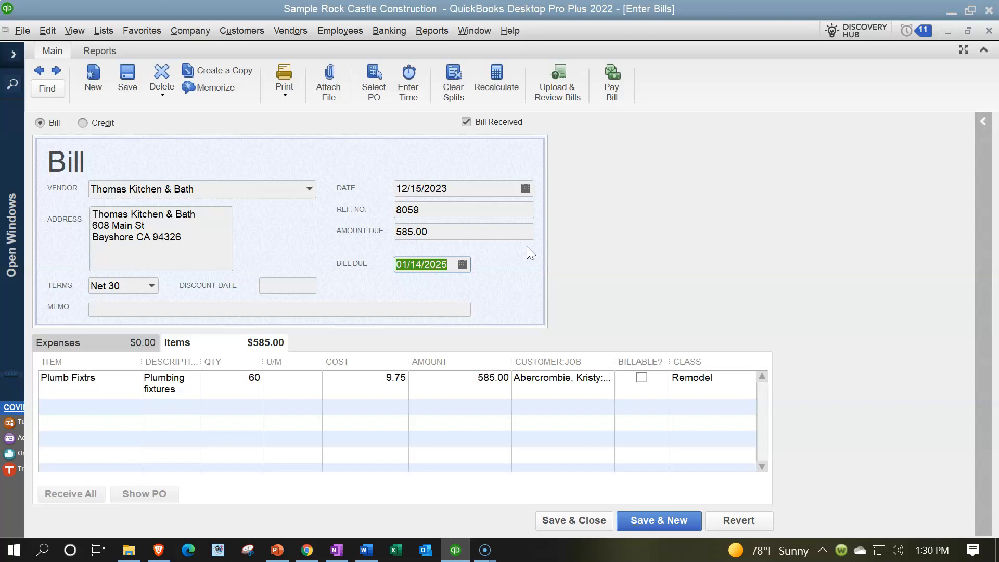
click(132, 287)
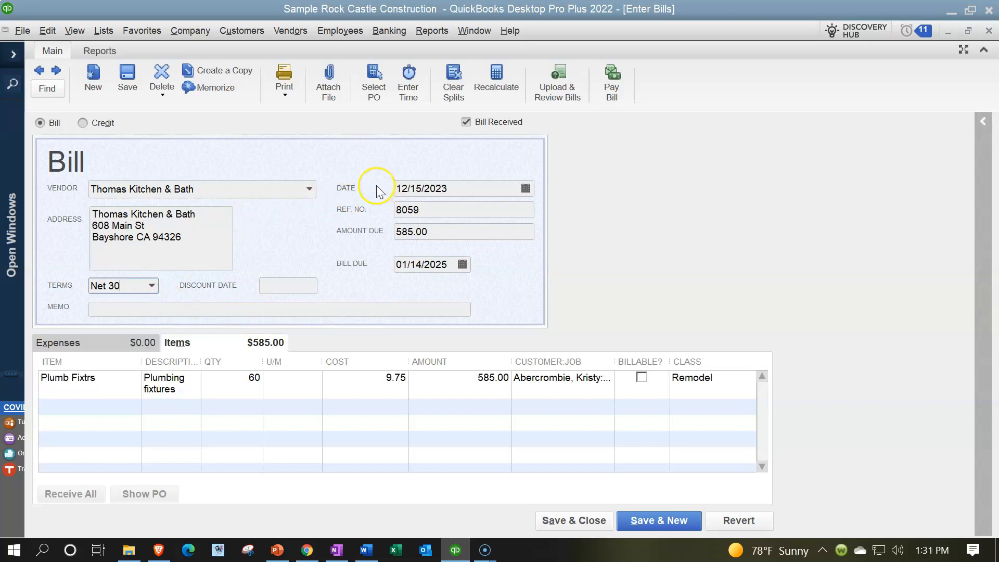
click(151, 287)
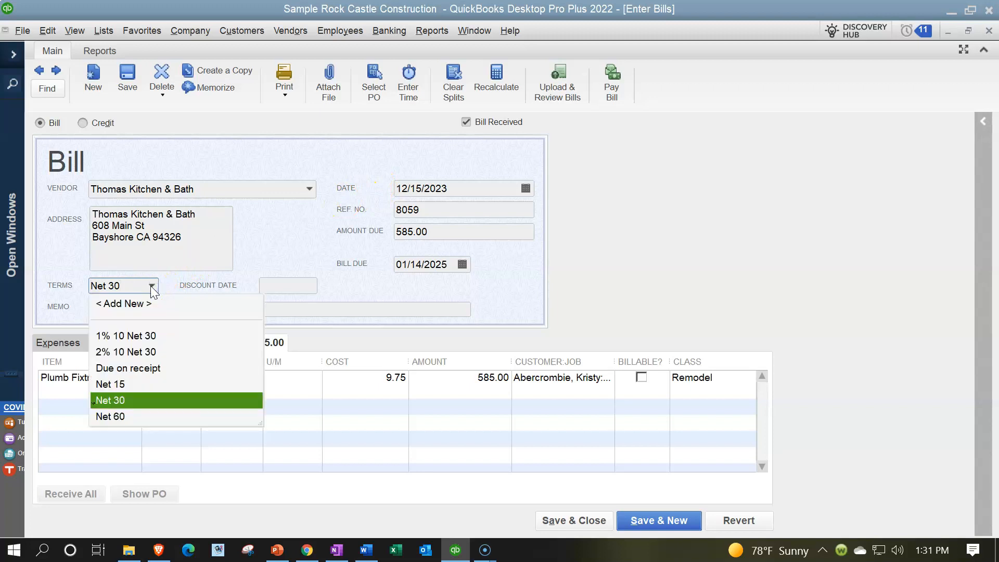
click(151, 286)
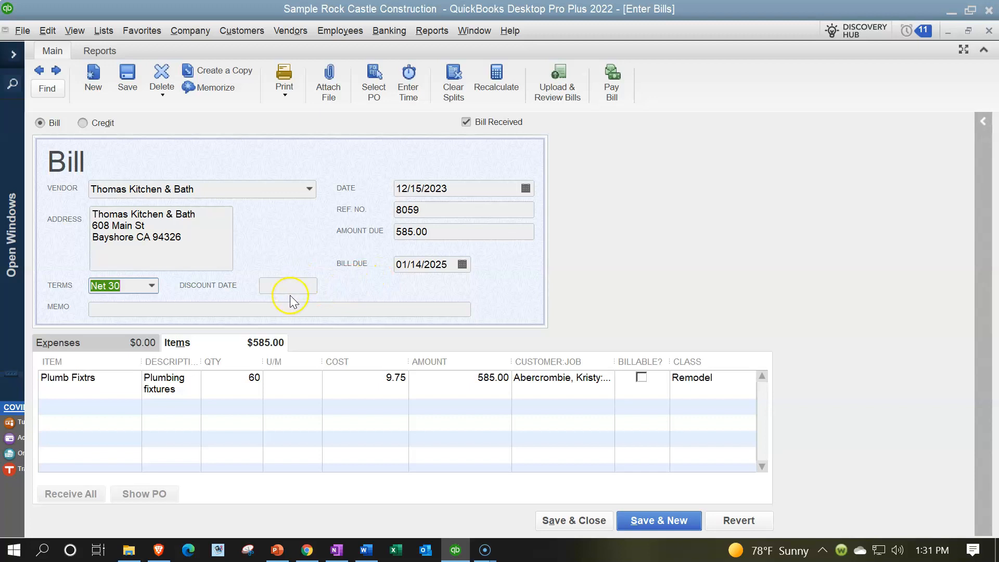
key(Tab)
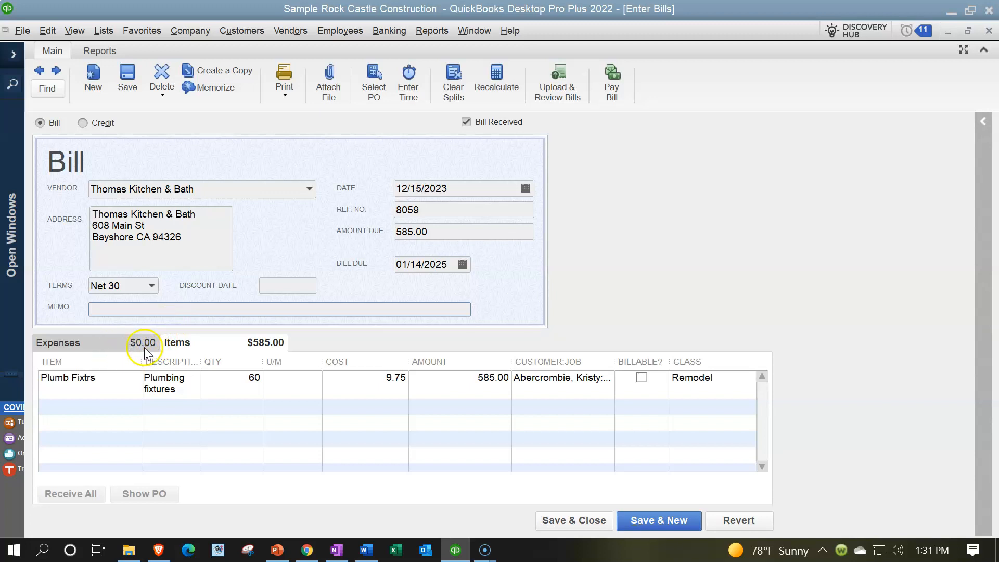
Compare the bill's expense and item lines, and assign the first expense line to the 62410 · Finance Charge account.
click(112, 347)
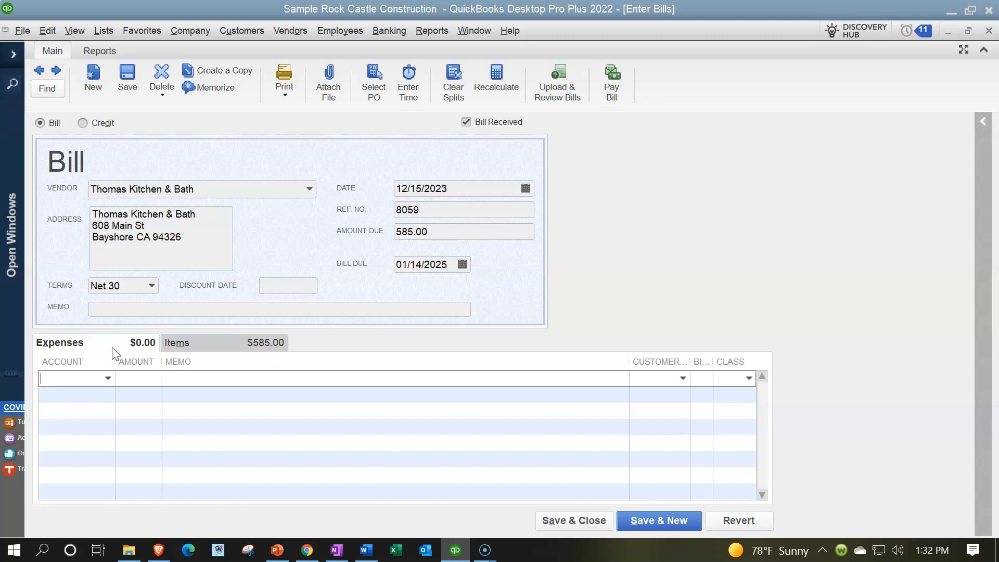
click(173, 344)
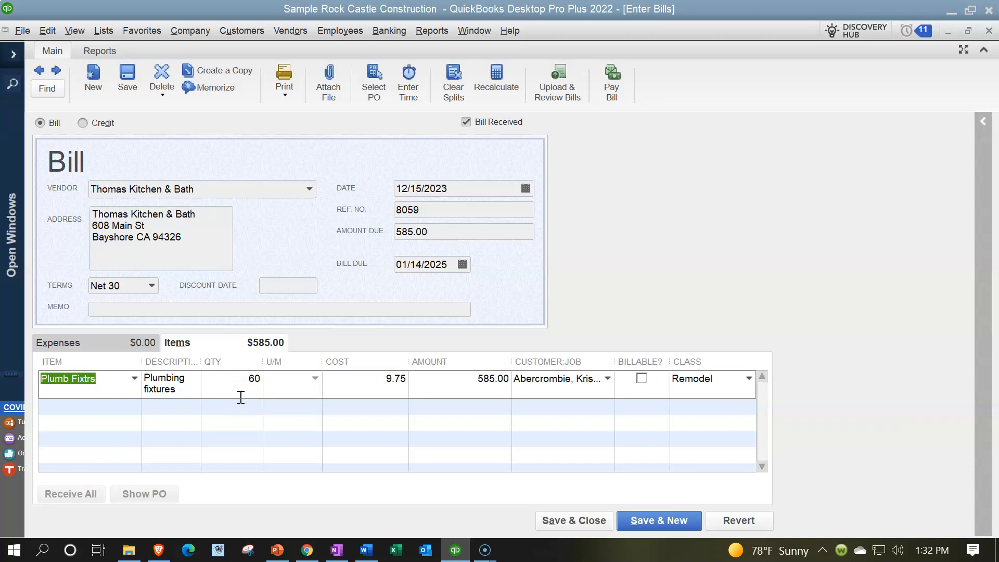
click(106, 346)
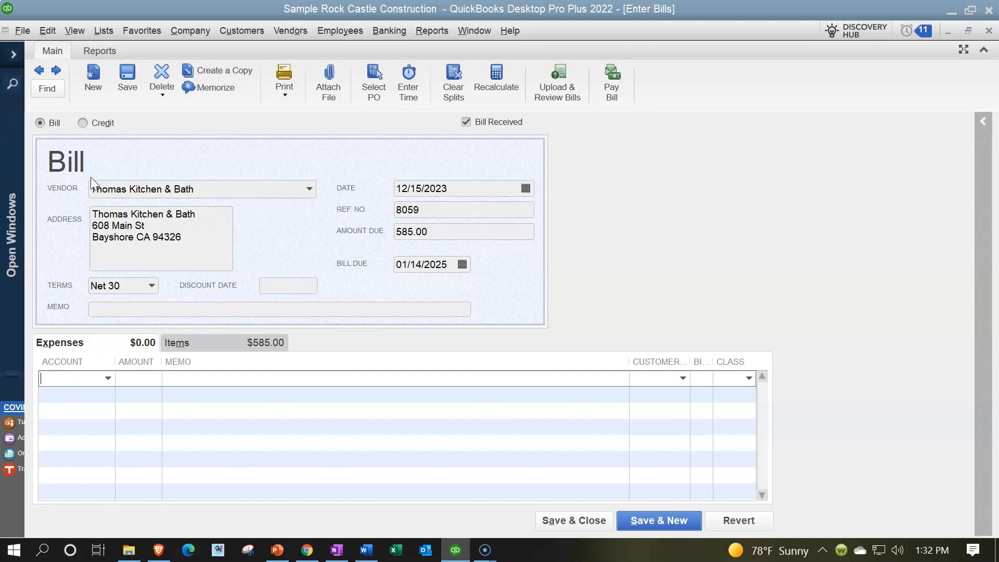
click(108, 379)
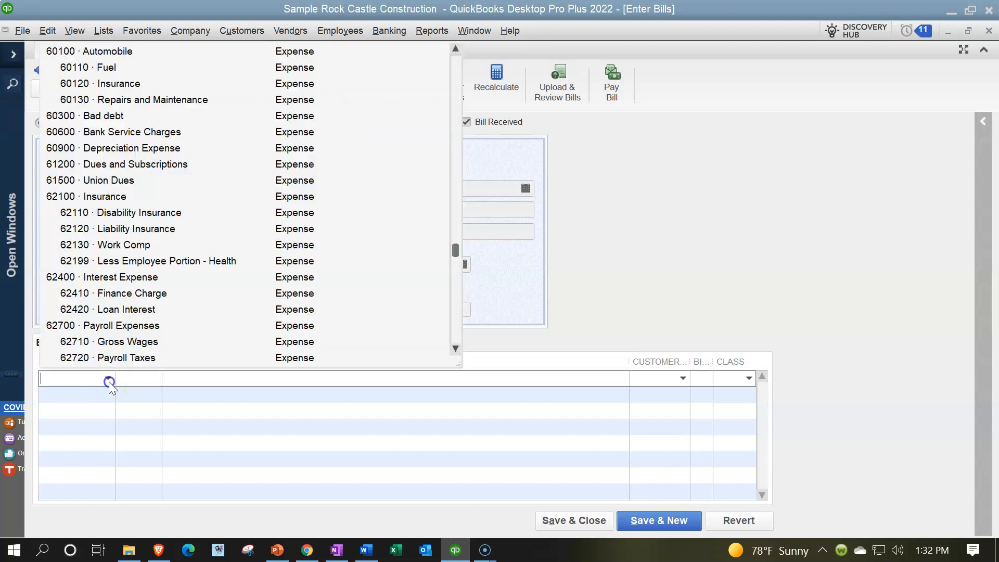
click(136, 279)
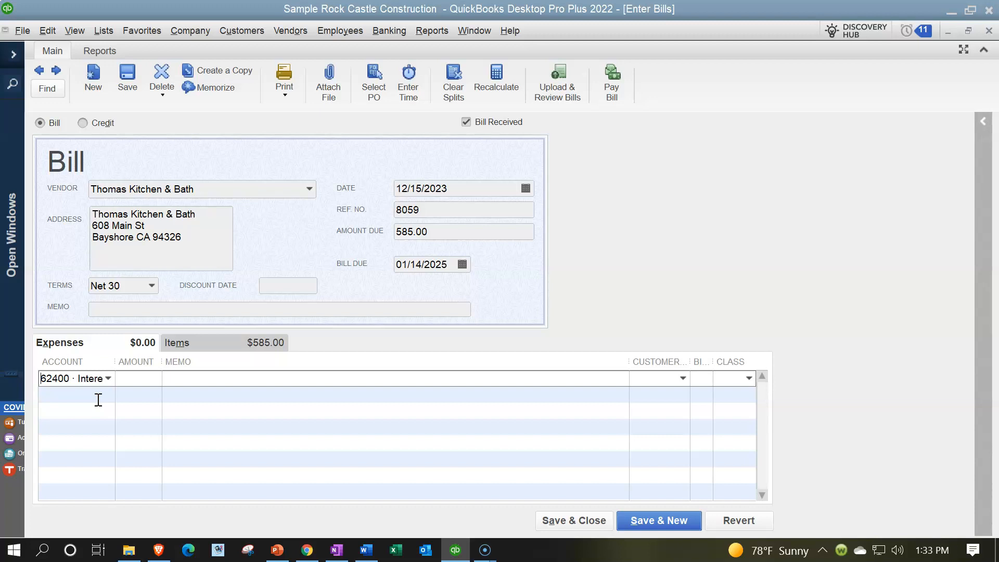
Change the expense line's account to 15000 · Furniture and Equipment and close the bill without recording the changes.
click(194, 343)
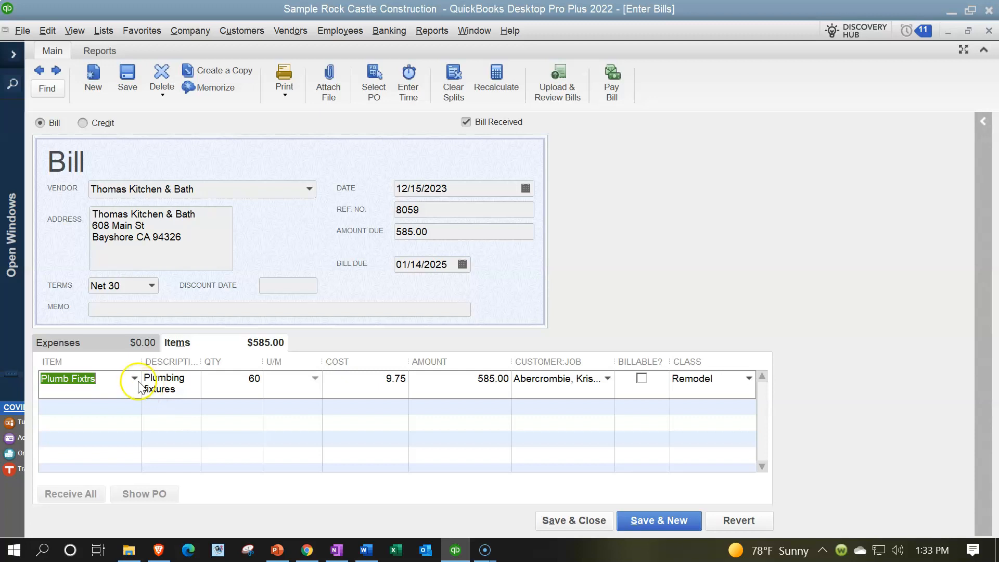
click(109, 345)
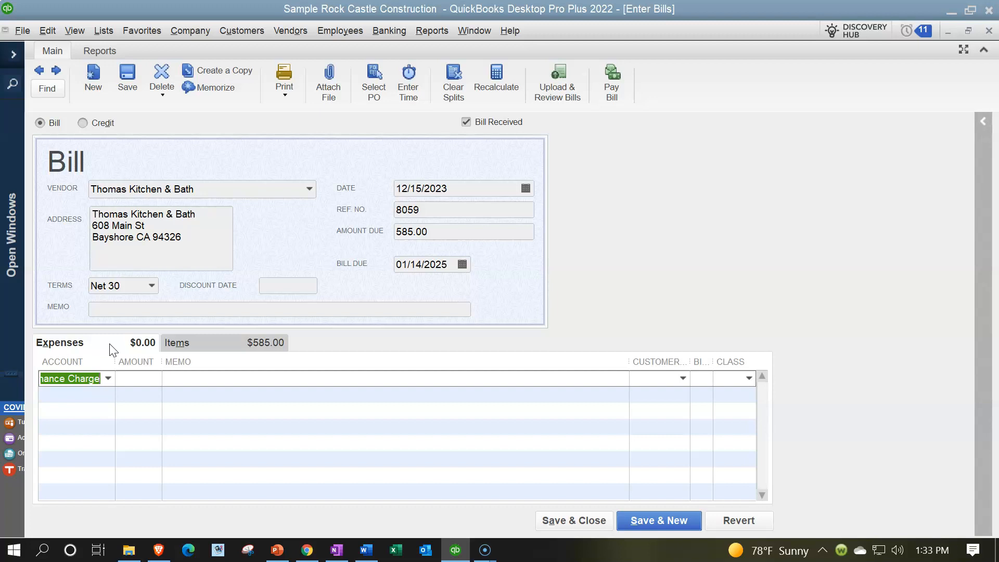
click(108, 378)
scroll(249, 262, up, 20)
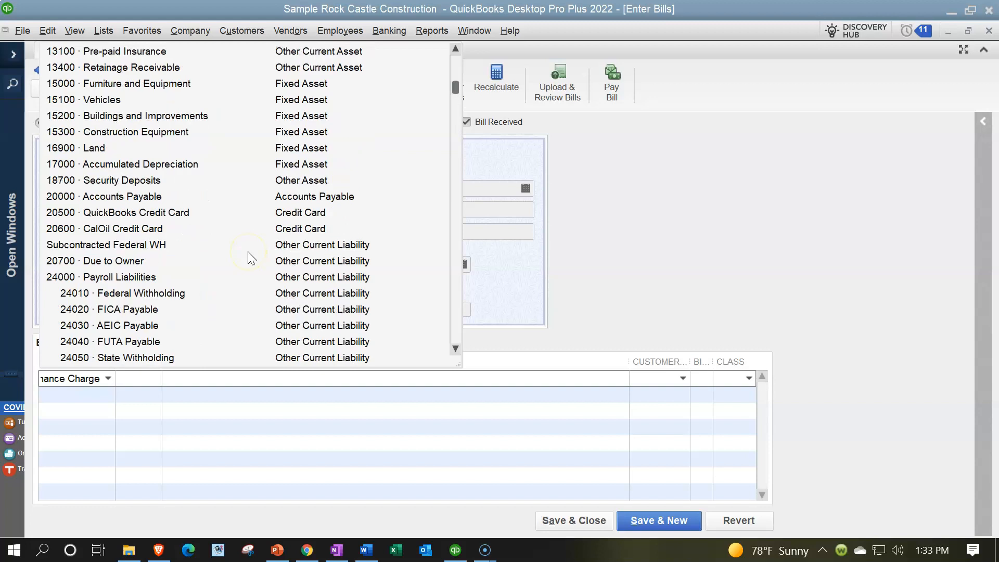
click(170, 83)
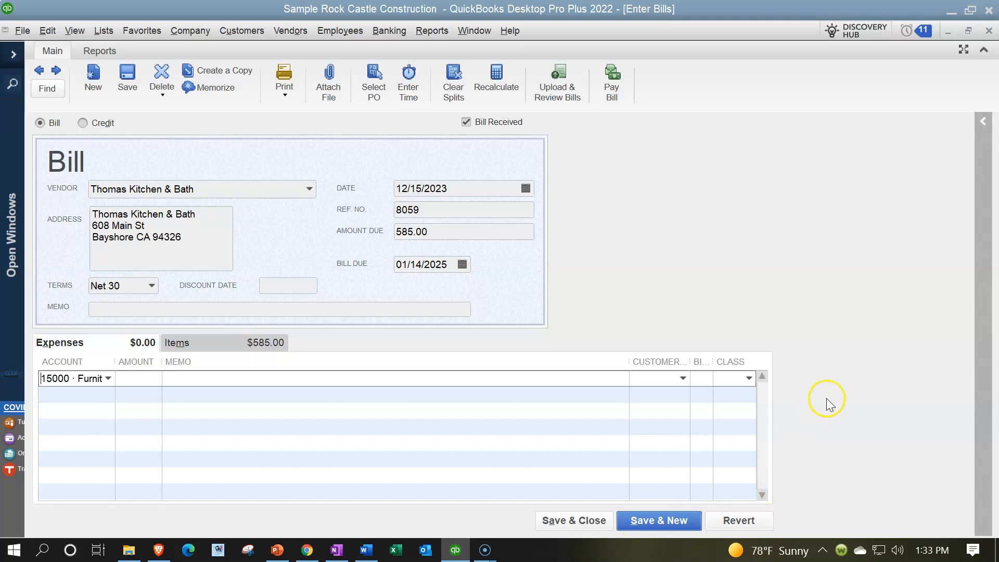
click(989, 30)
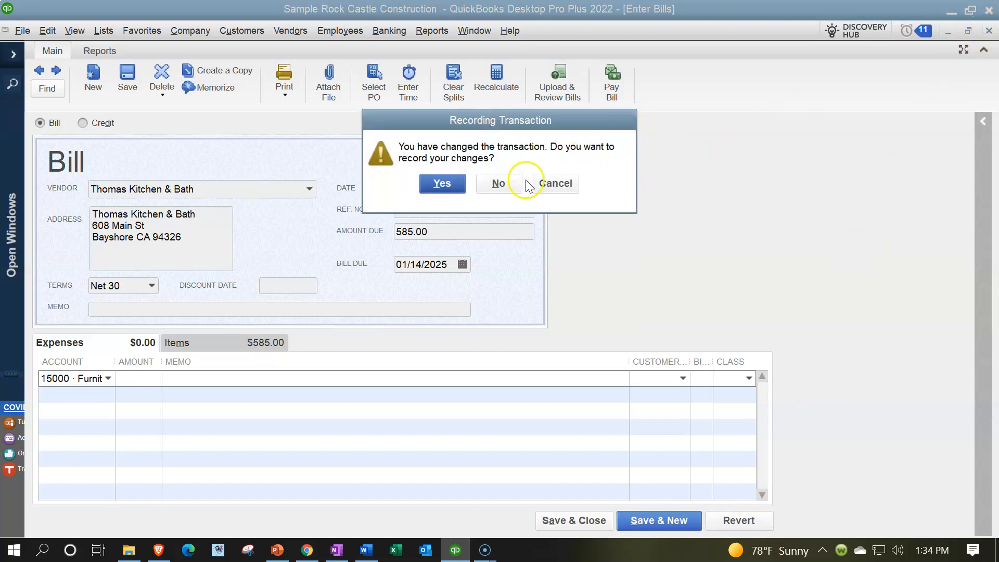
click(498, 184)
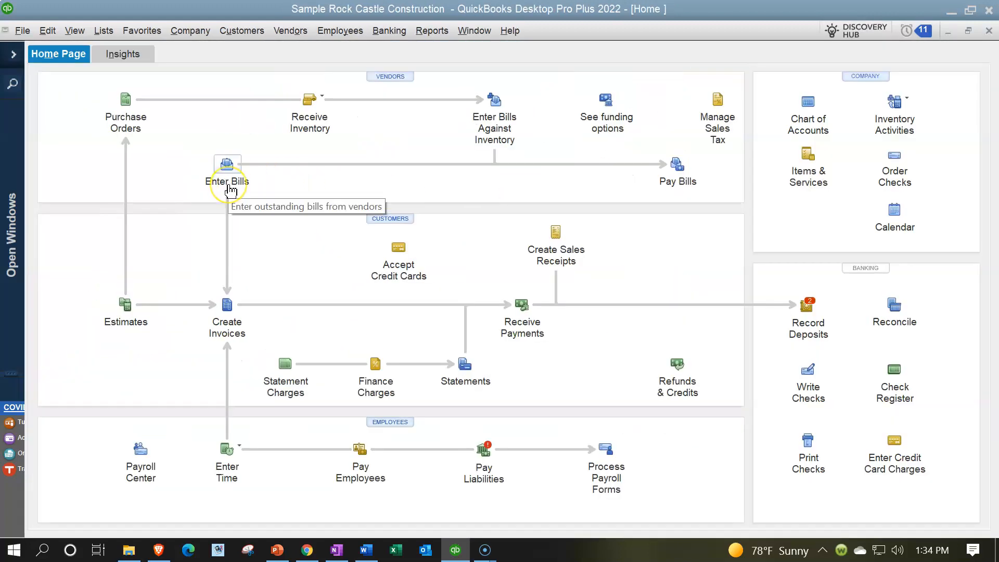
View the Pay Bills form and its vendor filter choices, and leave it without recording any bill payments.
click(676, 164)
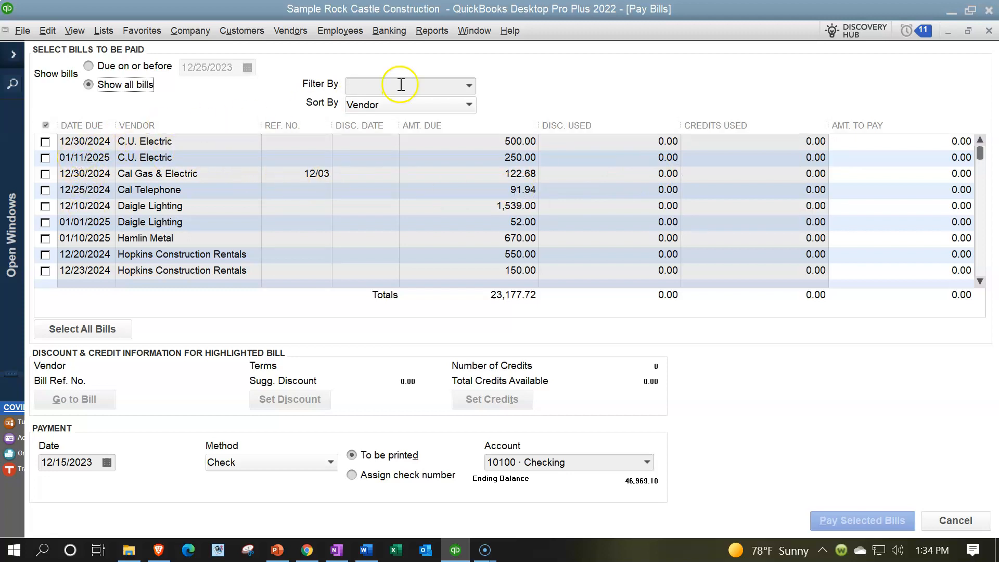
click(467, 85)
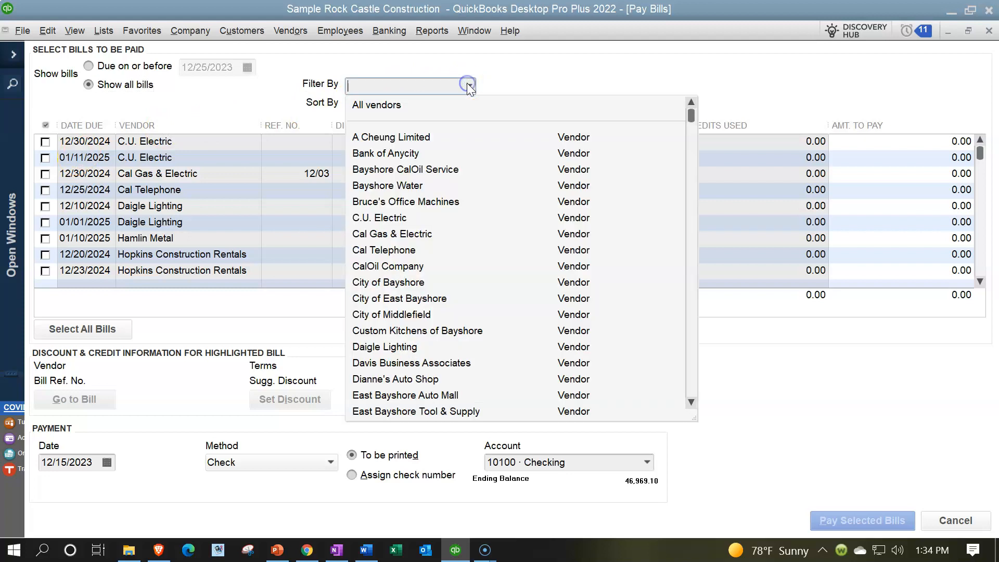
click(467, 85)
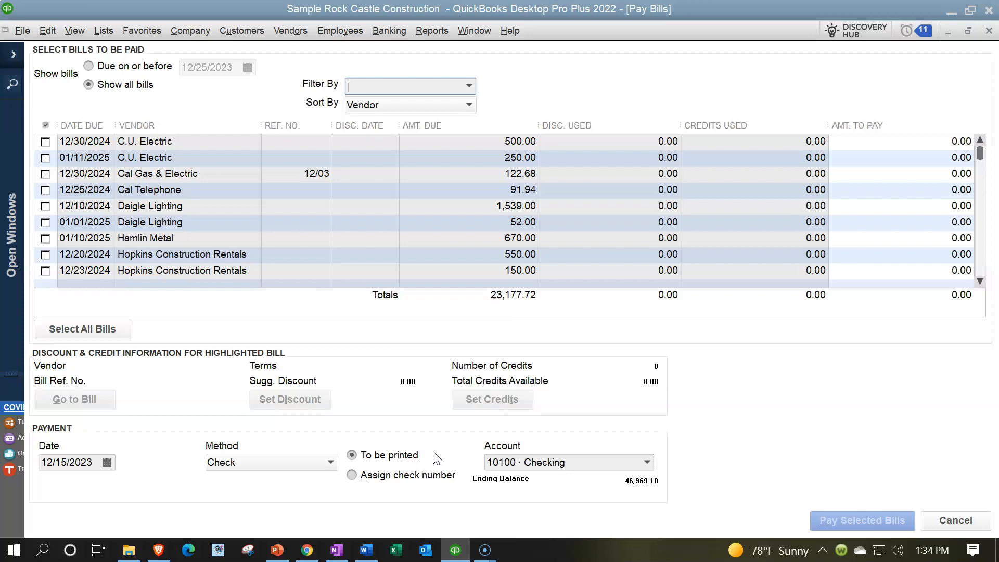
click(989, 31)
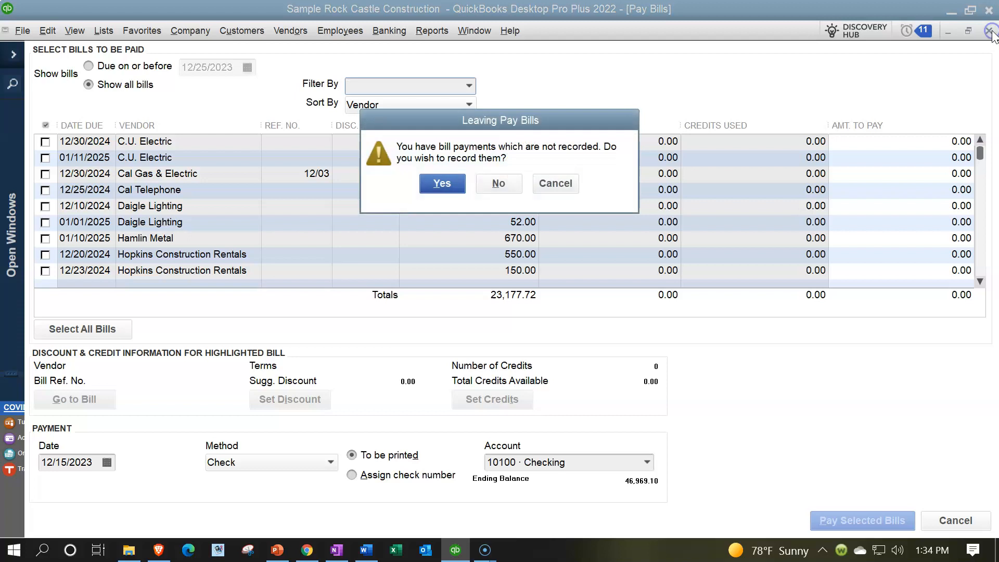
click(496, 184)
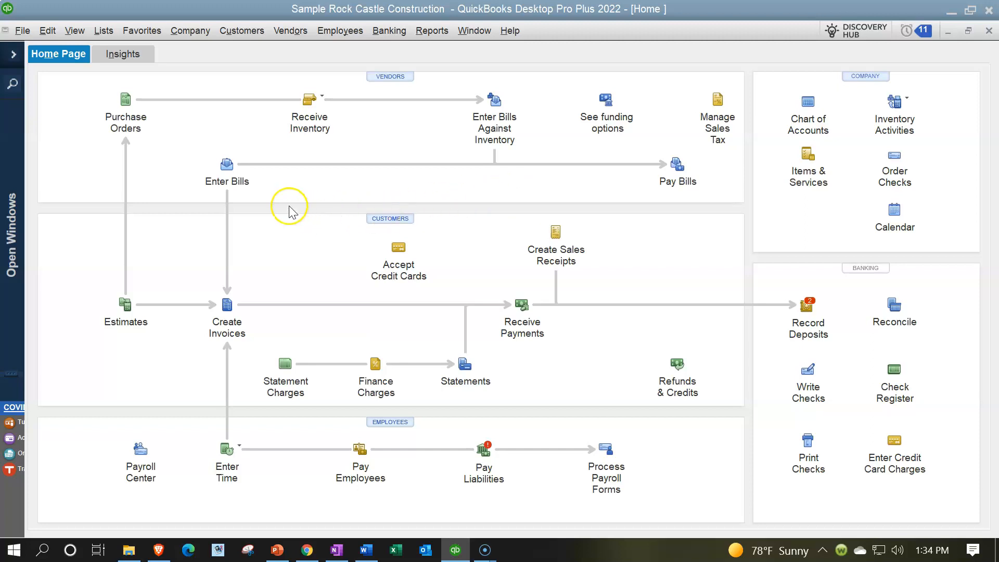
Expand the list of open windows and bring up the Balance Sheet report.
click(14, 56)
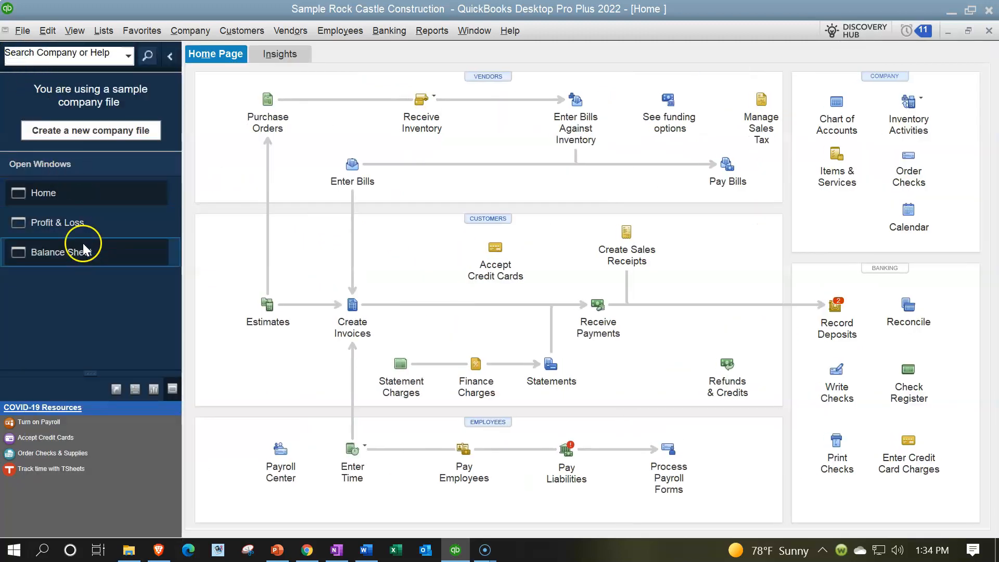
click(83, 252)
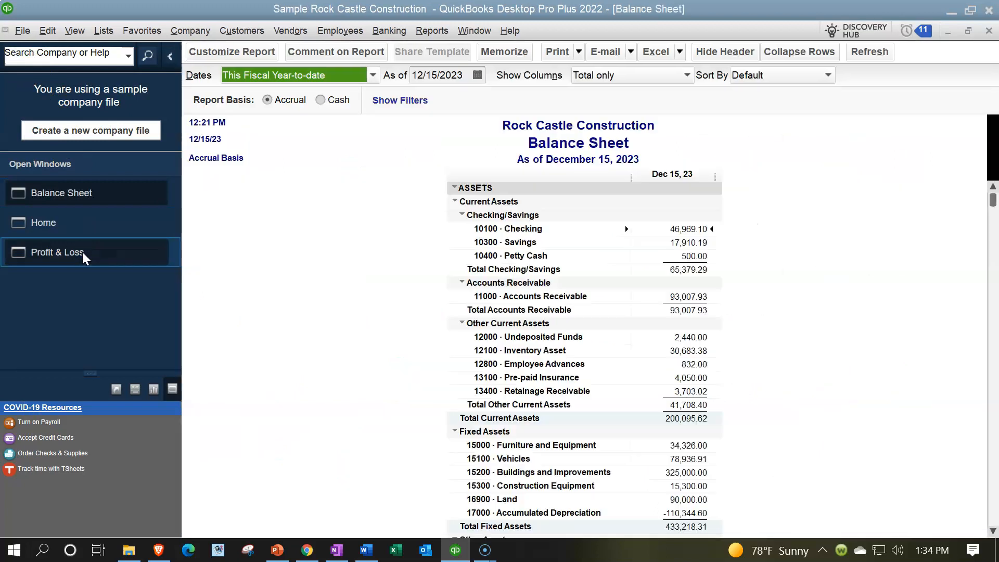
Examine the Balance Sheet, drill down into the 20000 · Accounts Payable amount to view its transactions, and close the transaction report.
scroll(457, 289, down, 1)
scroll(456, 289, down, 5)
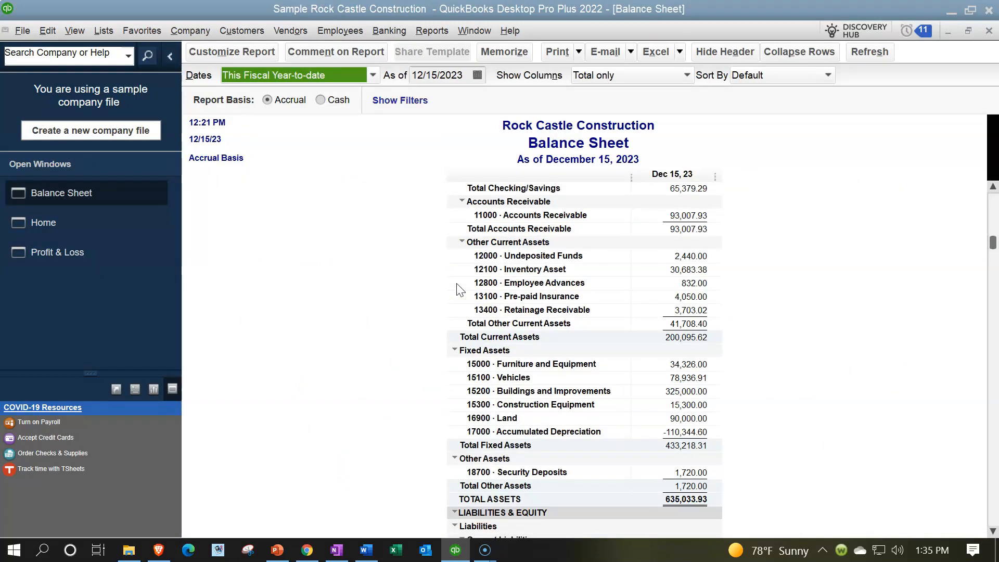
scroll(359, 269, up, 6)
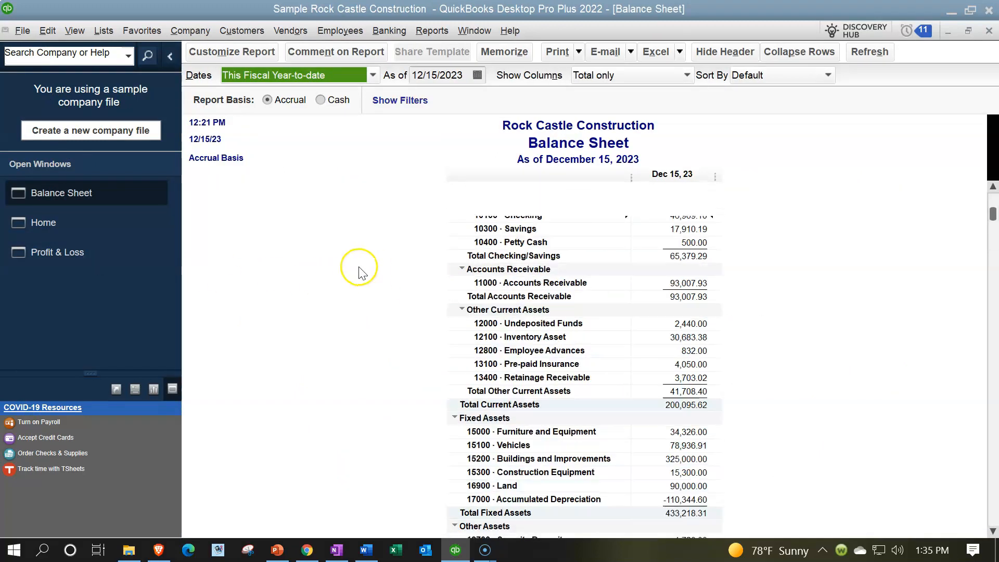
scroll(359, 270, down, 18)
scroll(363, 275, down, 2)
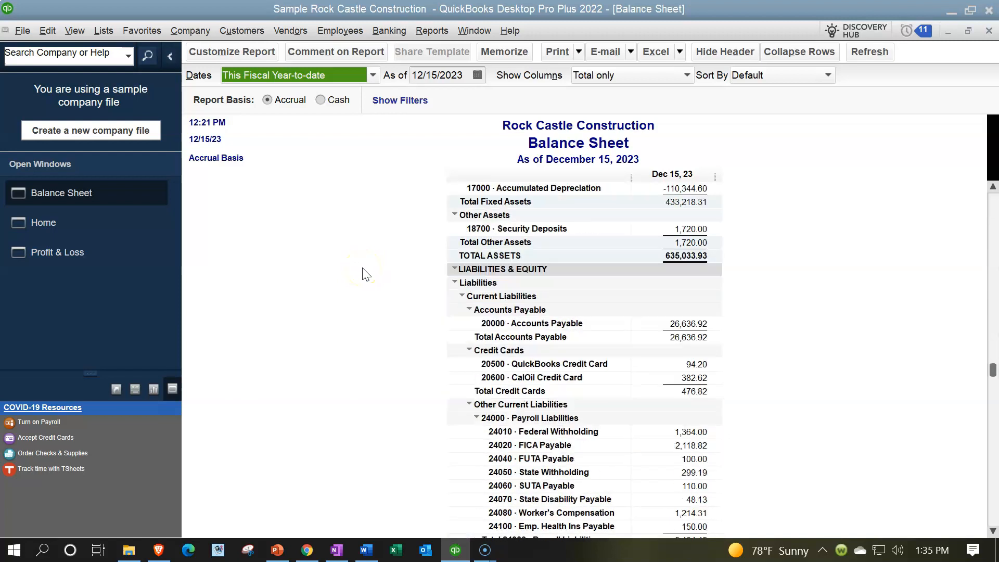
click(671, 325)
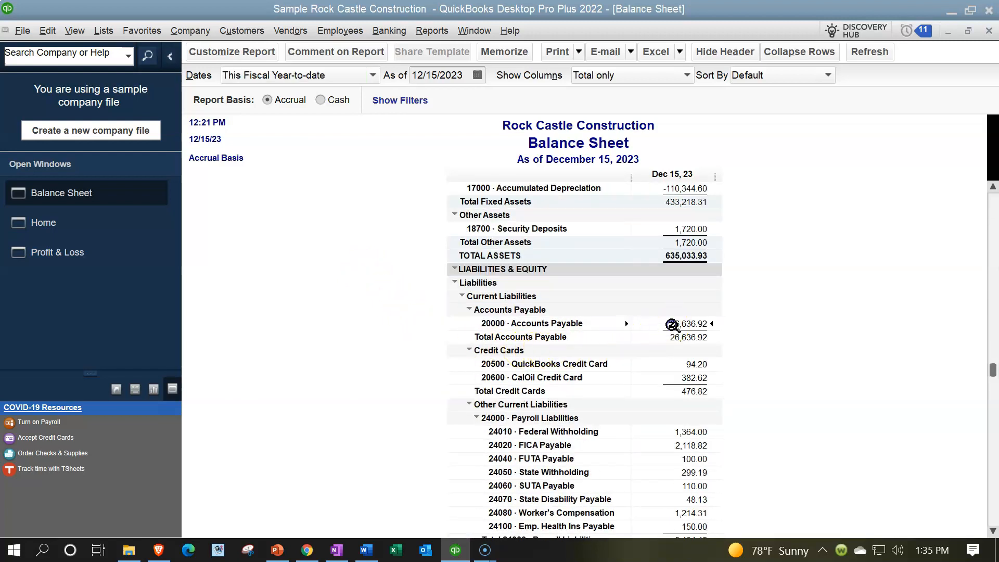
scroll(523, 346, down, 2)
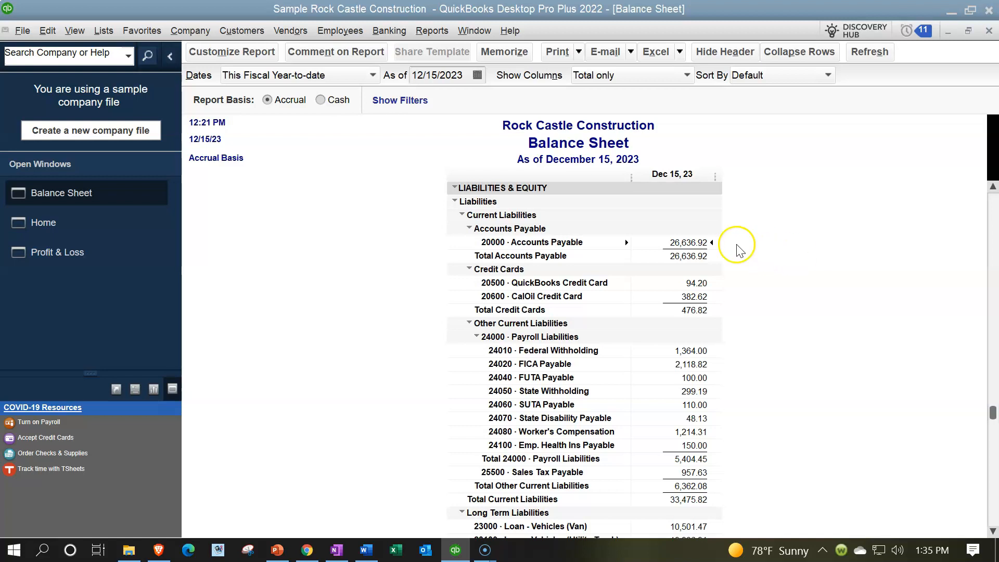
double_click(696, 241)
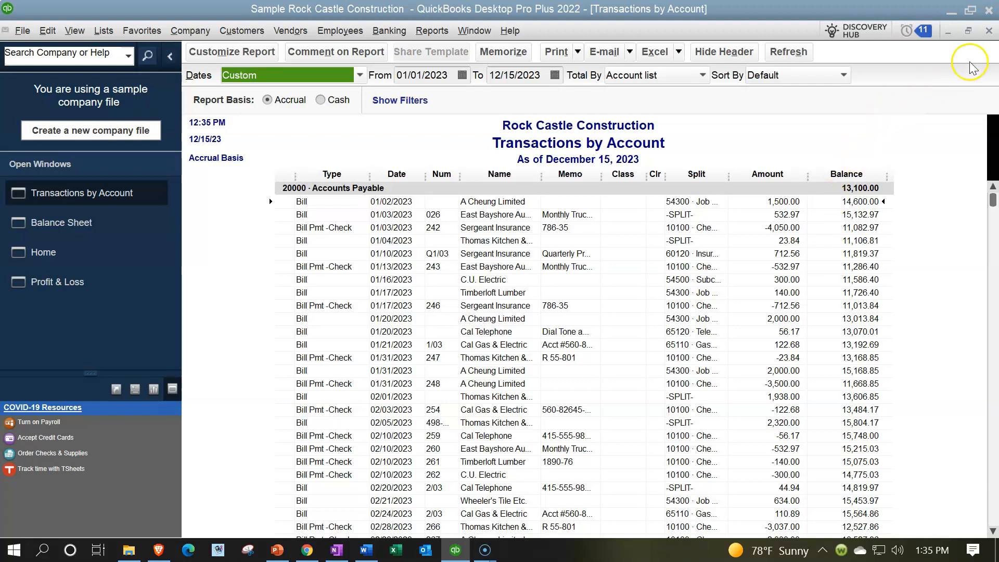
click(989, 32)
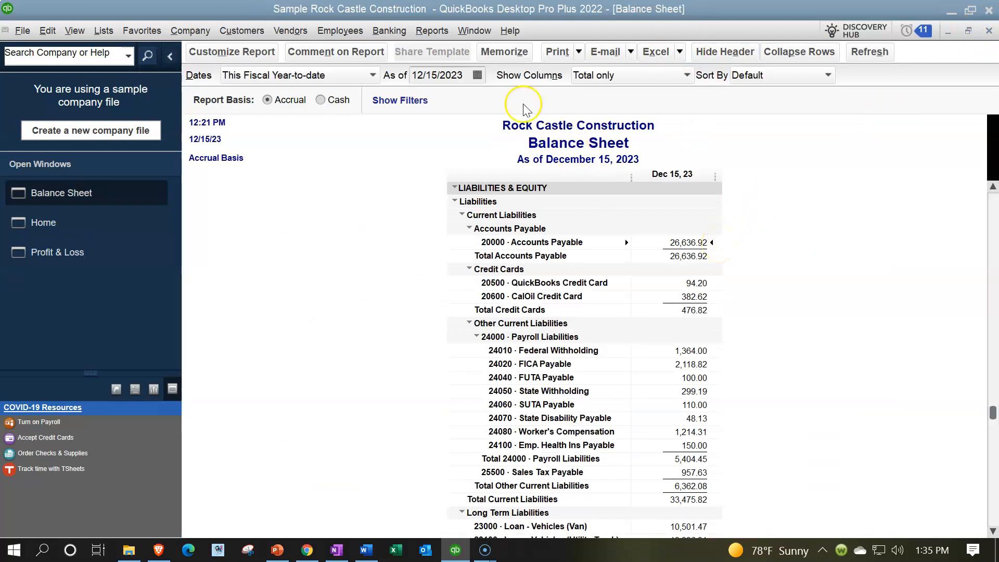
Run the Vendor Balance Summary report for vendors and payables and compare its total with Accounts Payable on the Balance Sheet.
click(433, 33)
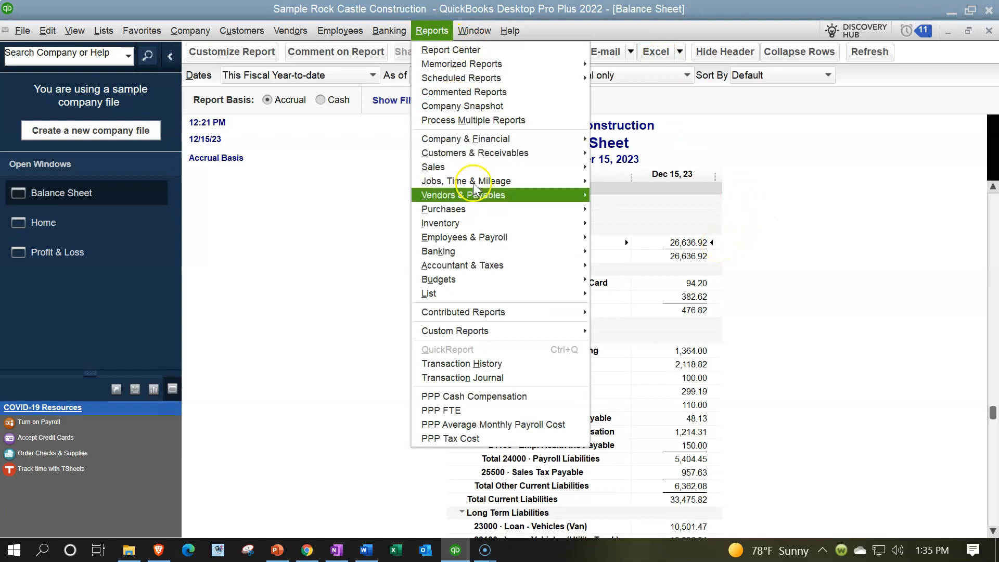
mouse_move(476, 196)
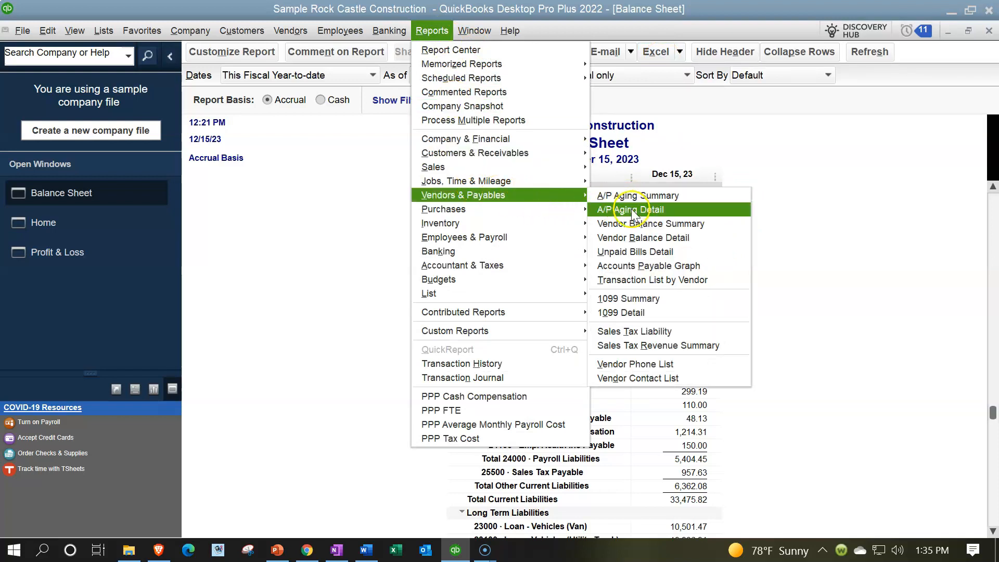
click(649, 215)
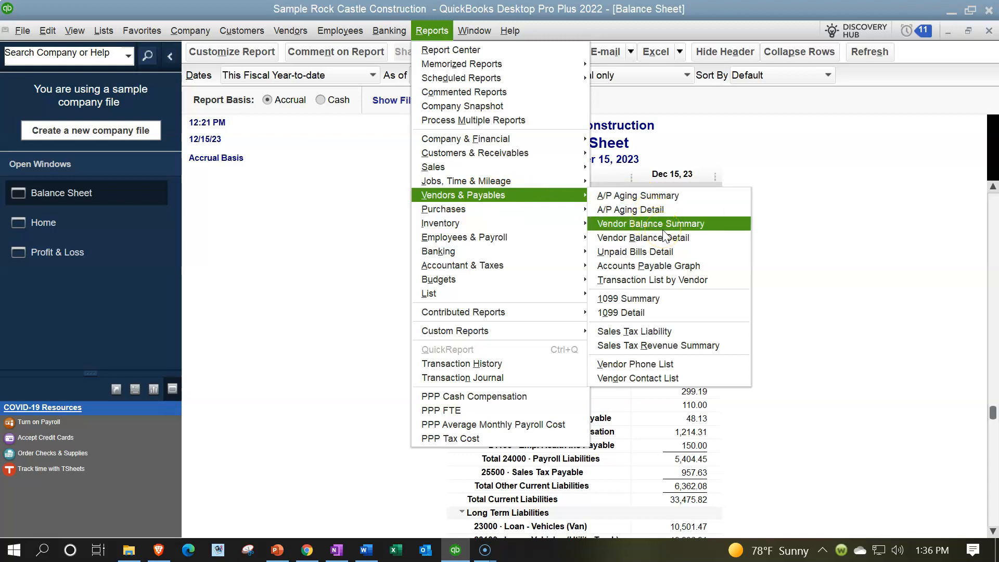
click(672, 225)
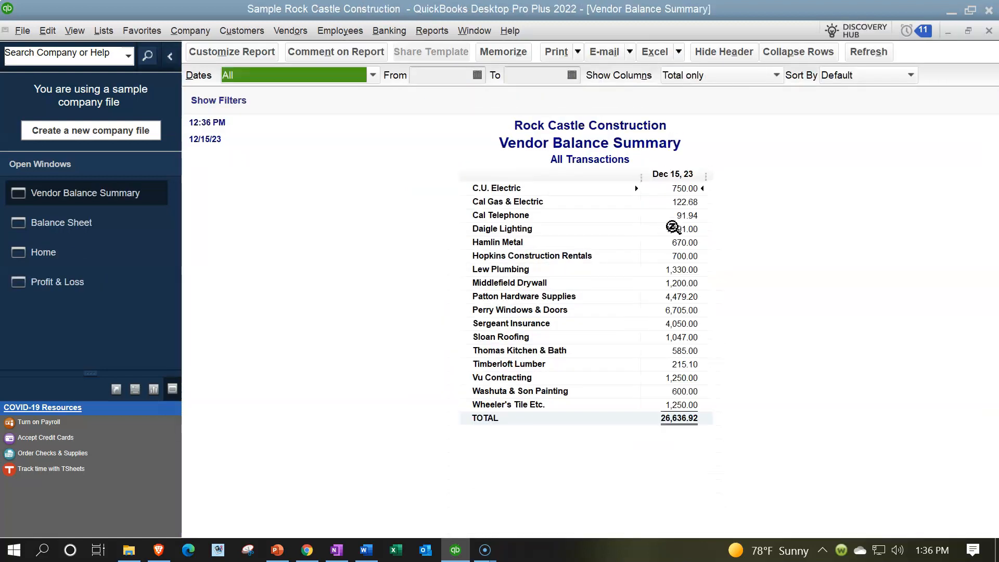
click(683, 418)
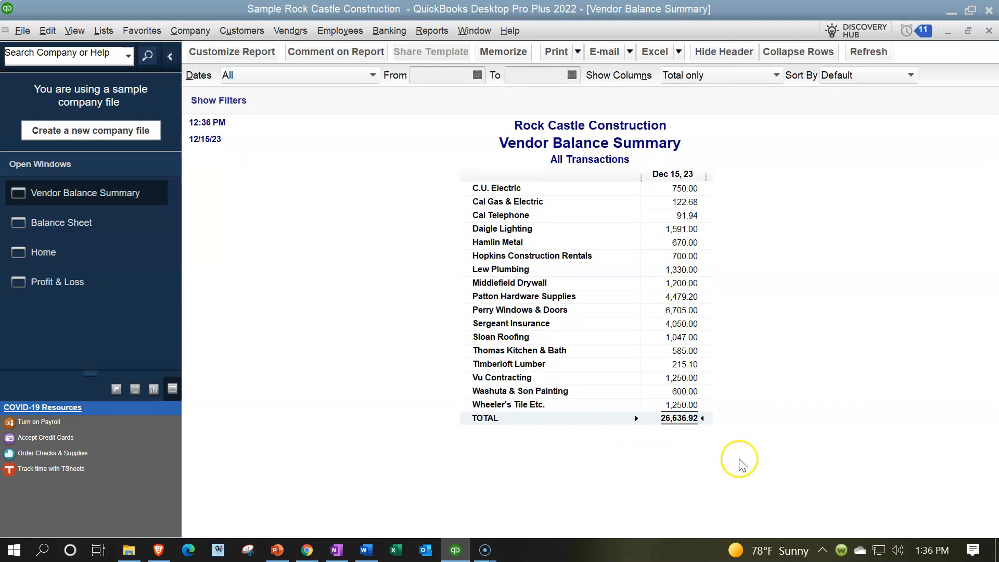
click(95, 229)
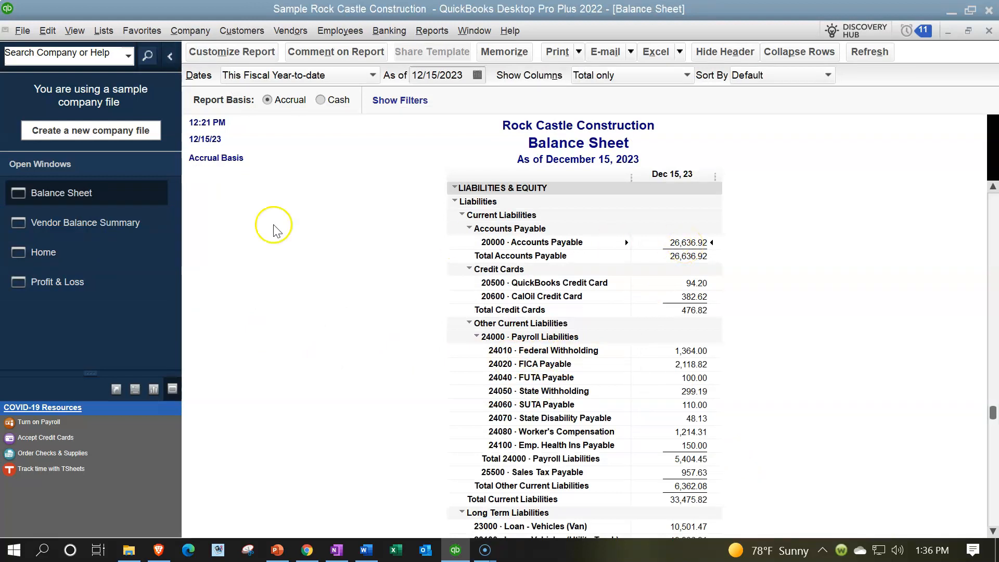
click(131, 226)
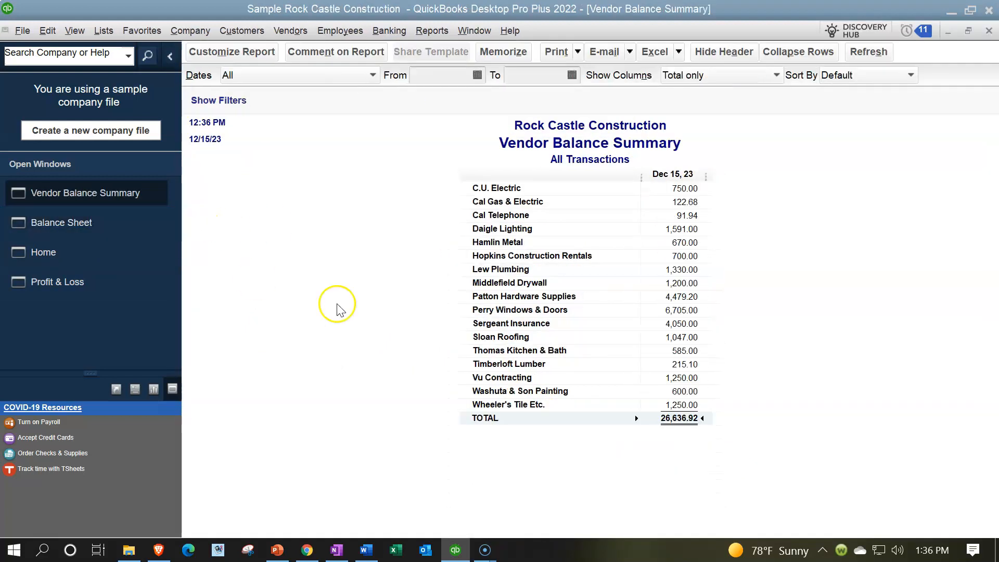
Drill down into C.U. Electric's balance and match its bills with their bill payment checks in the Vendor Balance Detail report.
click(672, 192)
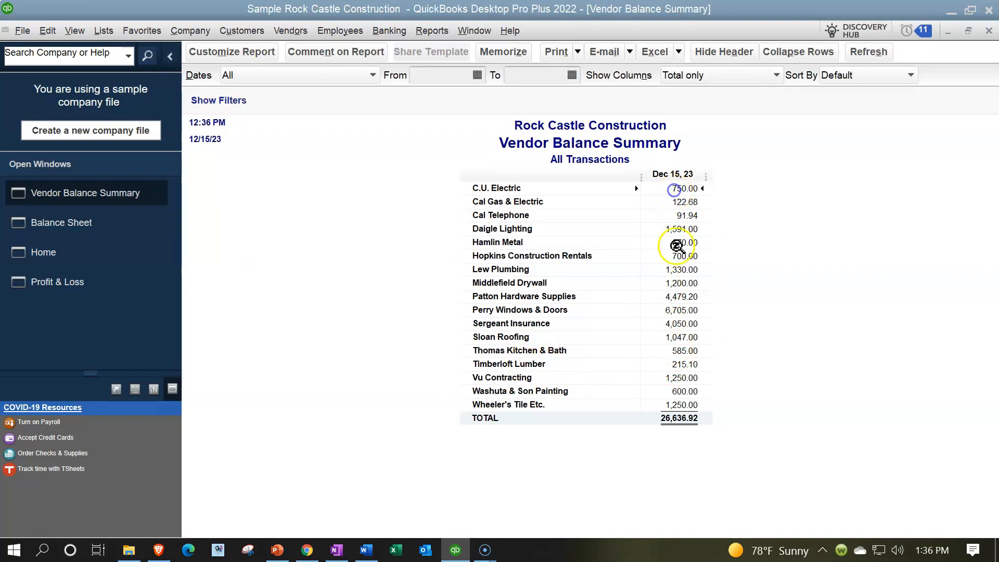
double_click(684, 188)
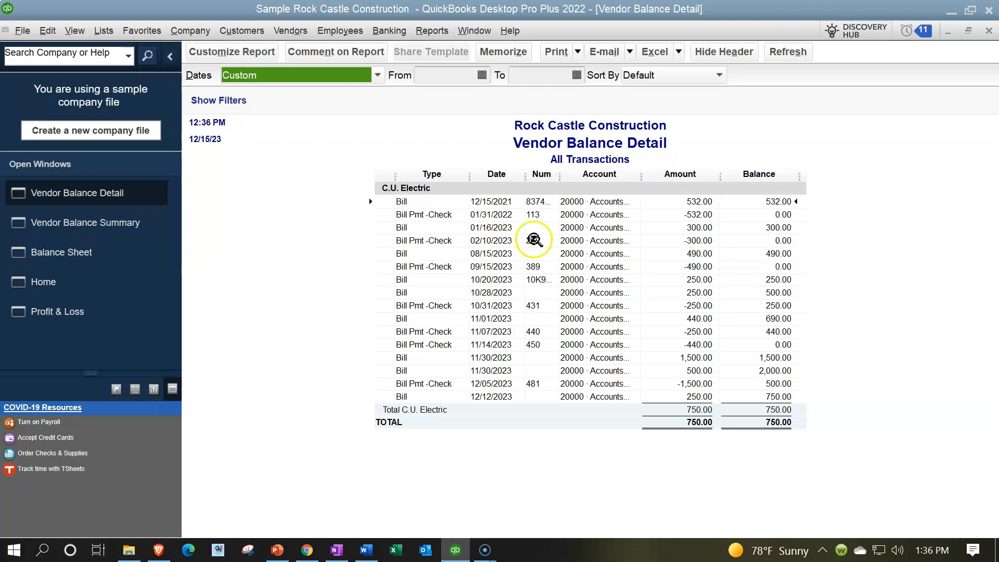
click(694, 201)
click(696, 214)
click(697, 228)
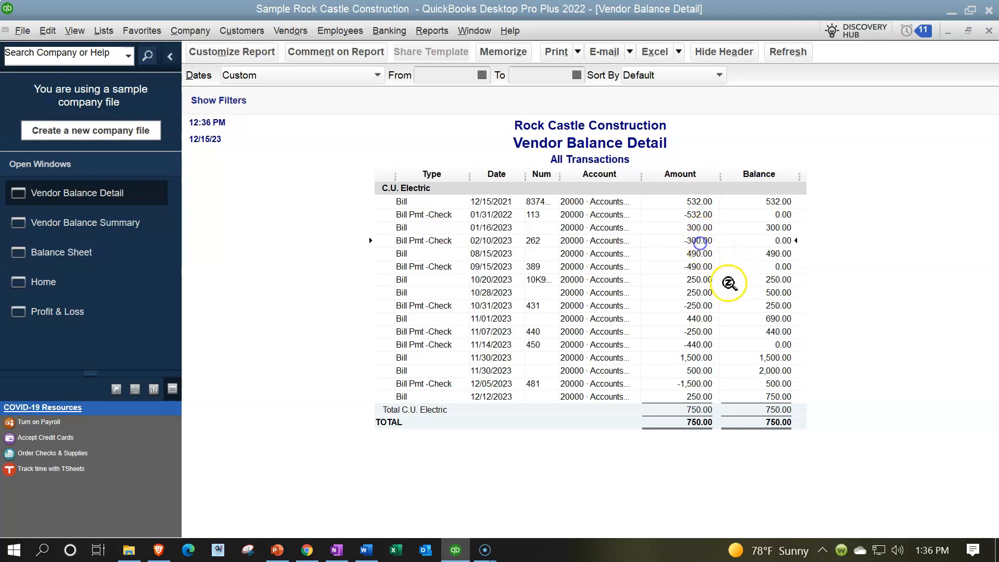
click(698, 254)
click(702, 267)
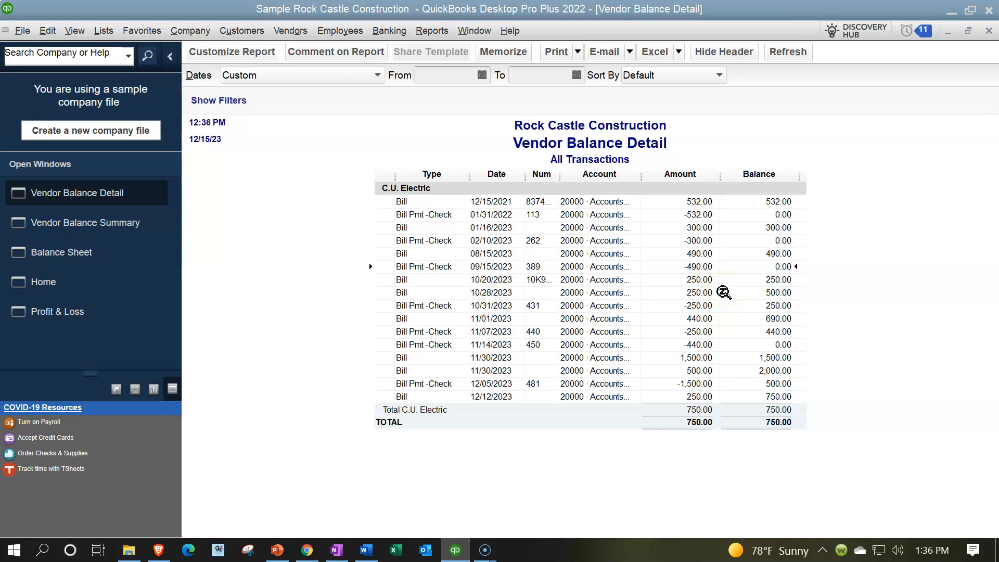
View C.U. Electric's bill dated 08/15/2023, then close the bill and the Vendor Balance Detail report.
click(699, 253)
double_click(704, 256)
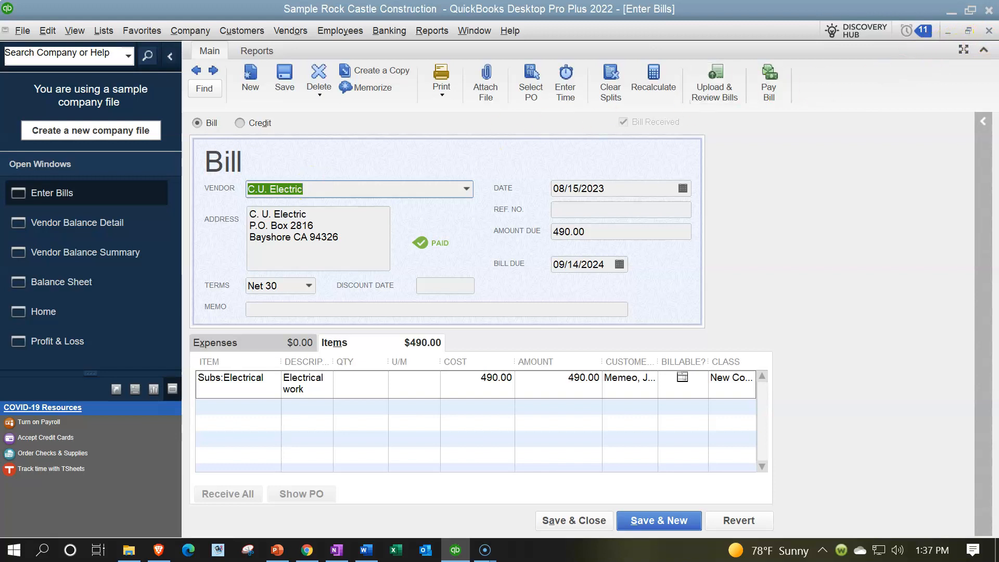
click(990, 31)
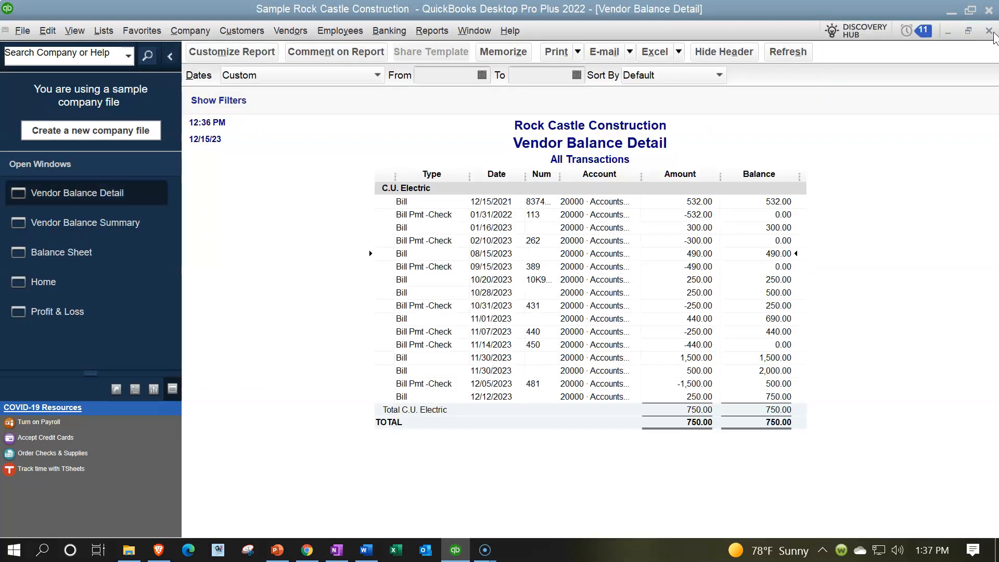
click(119, 229)
click(989, 33)
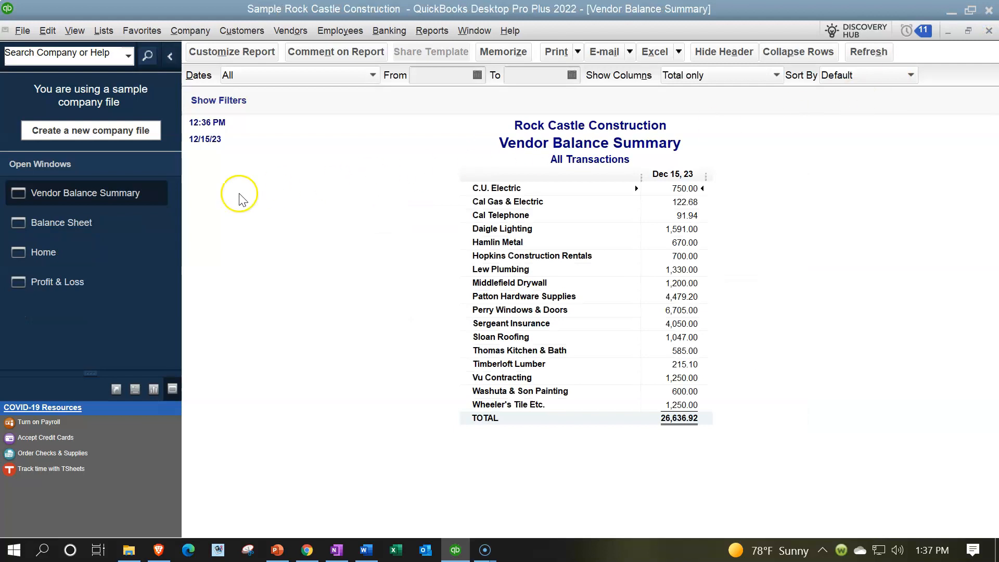
Go back to the Balance Sheet, drill down into Accounts Payable and bring up the source bill dated 01/02/2023.
click(76, 234)
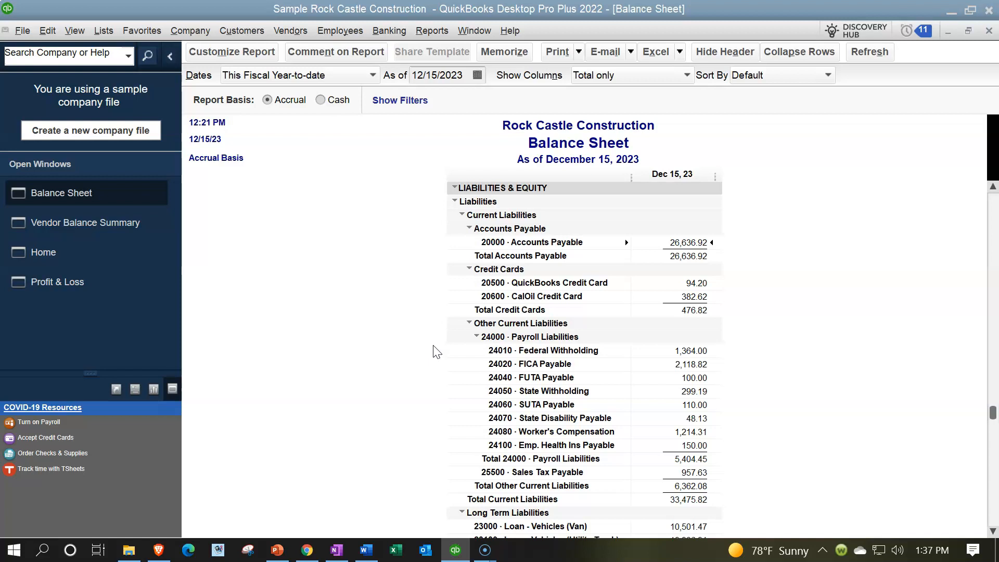
click(691, 243)
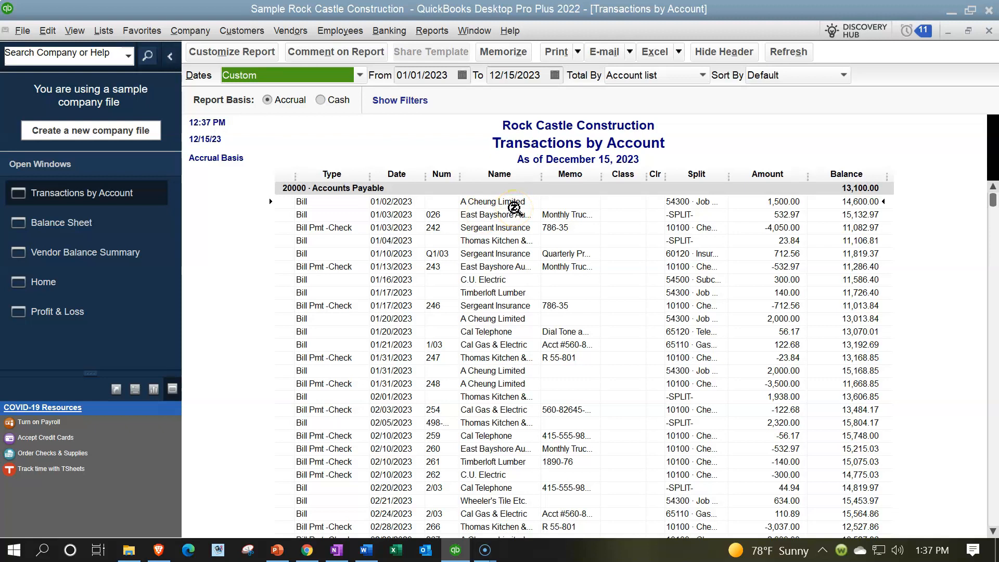
double_click(777, 203)
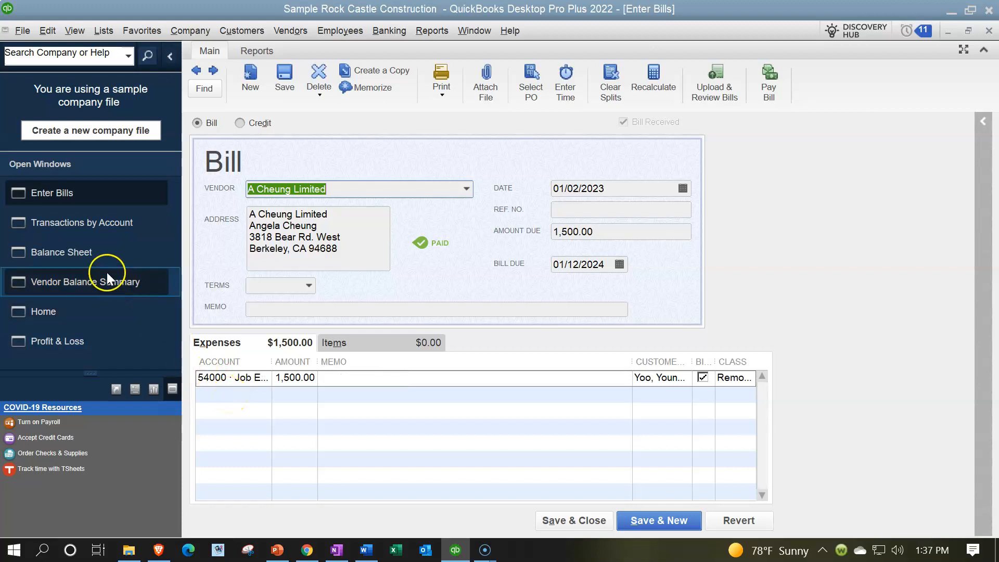
Switch to the Profit & Loss report and drill down into the 54300 · Job Materials amount to examine its transactions.
click(85, 337)
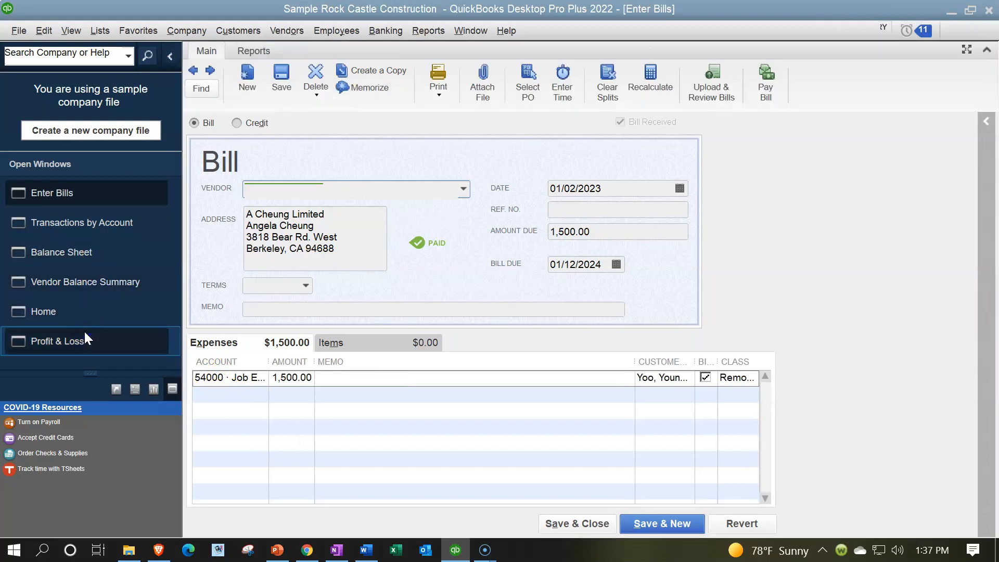
scroll(349, 354, down, 1)
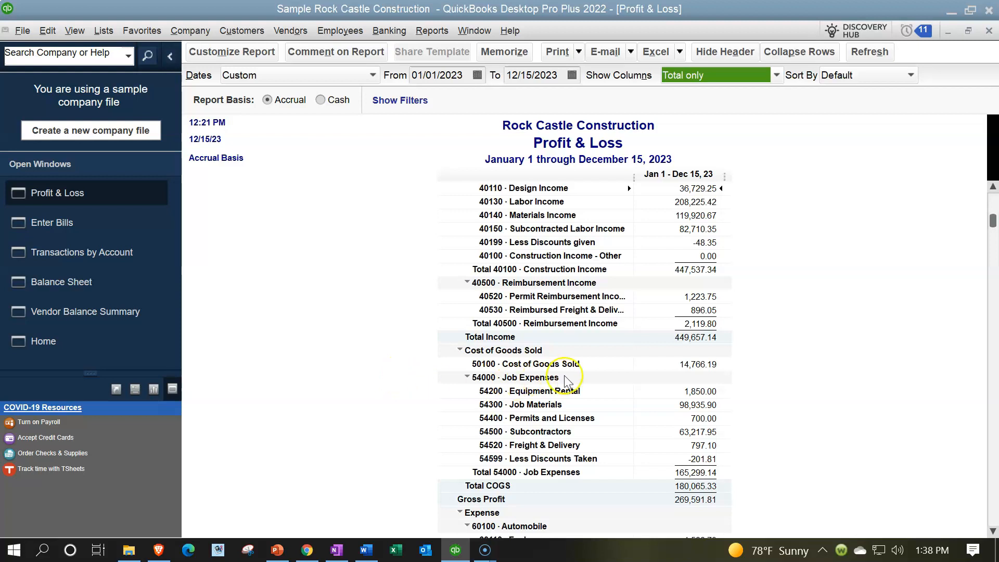
click(486, 404)
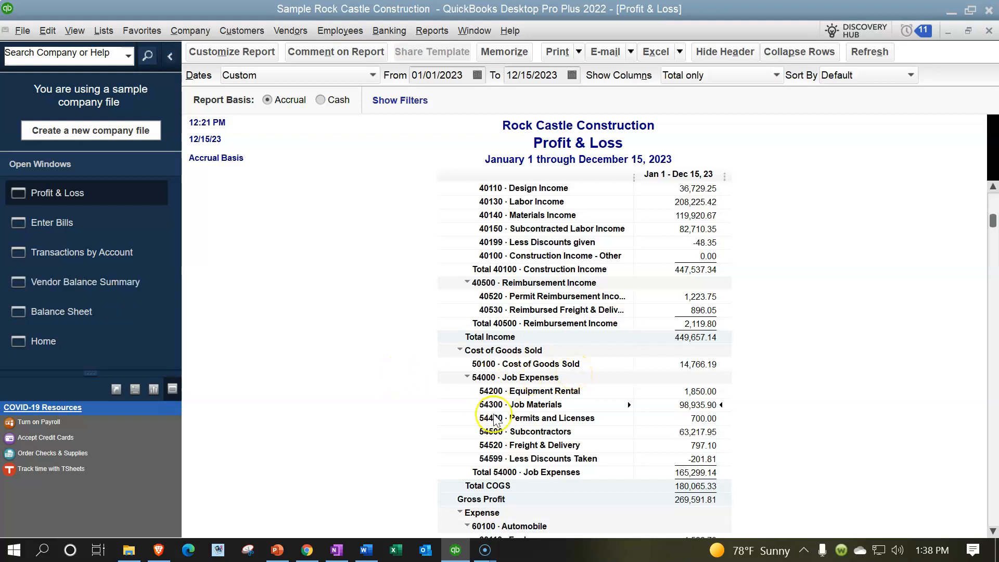
double_click(704, 404)
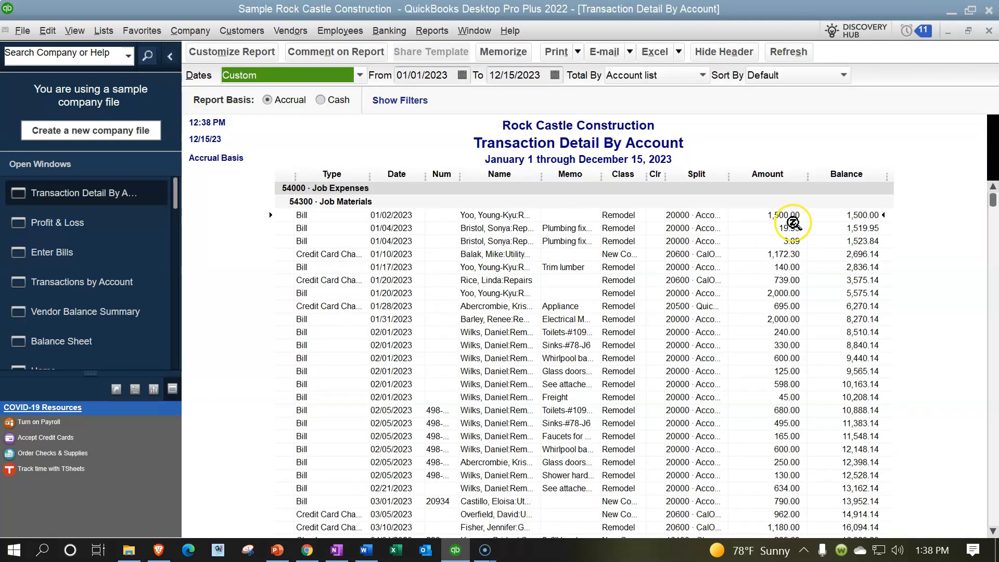
click(709, 215)
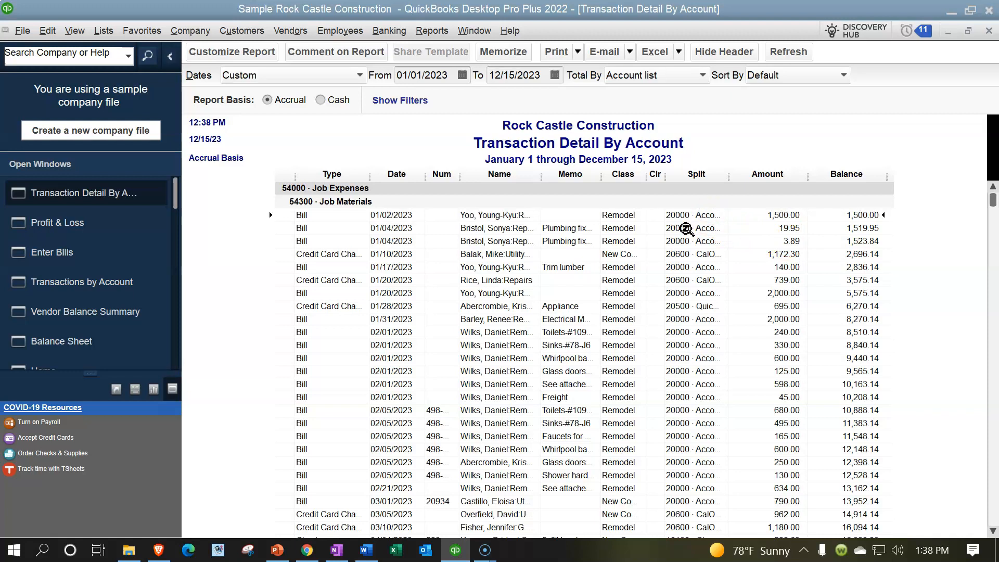
View the 01/02/2023 bill behind the first Job Materials transaction, then close the bill and the Transaction Detail By Account report.
click(356, 240)
double_click(776, 214)
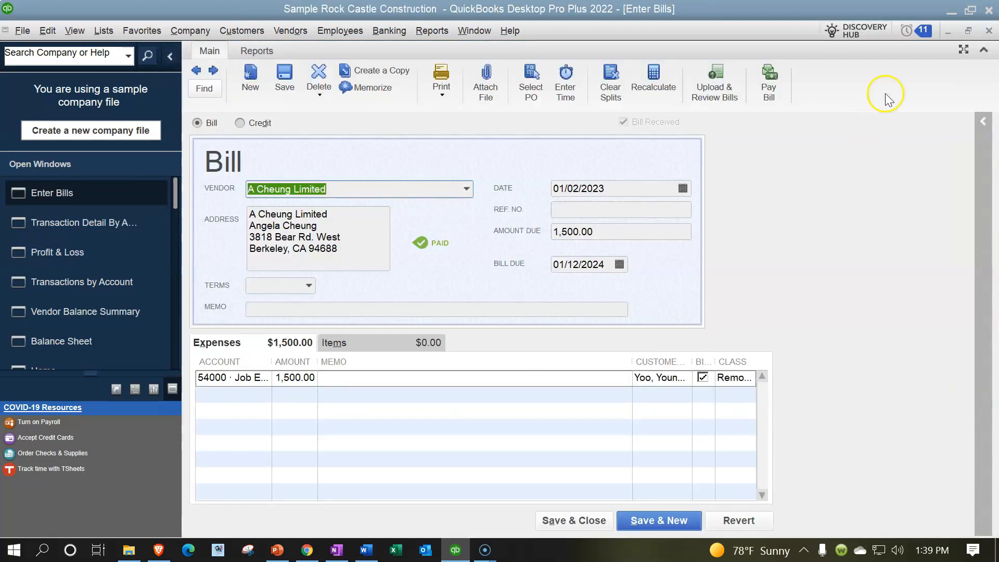
click(988, 32)
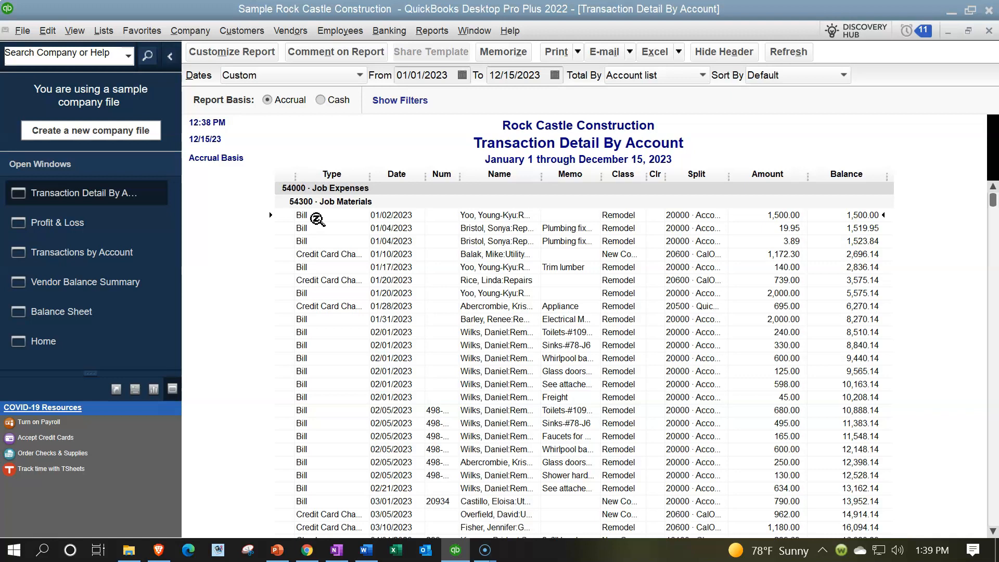
click(988, 31)
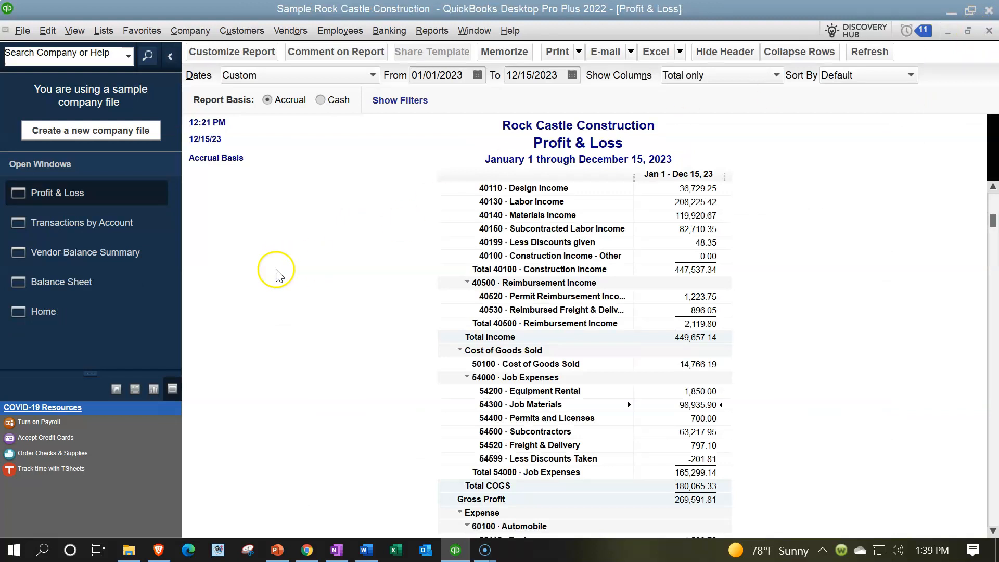
Return to the Home page and bring up the Vendor Center.
click(44, 312)
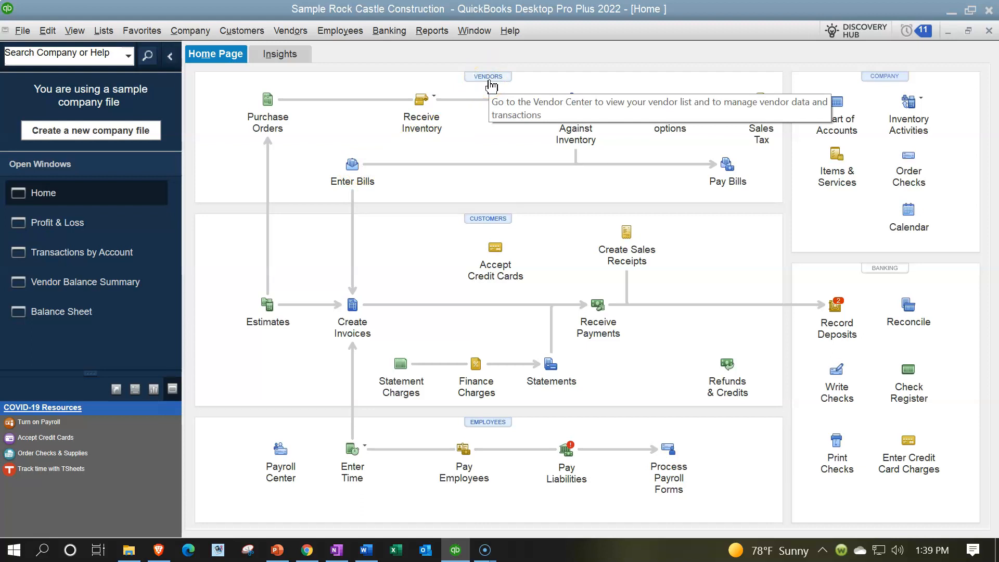
click(290, 31)
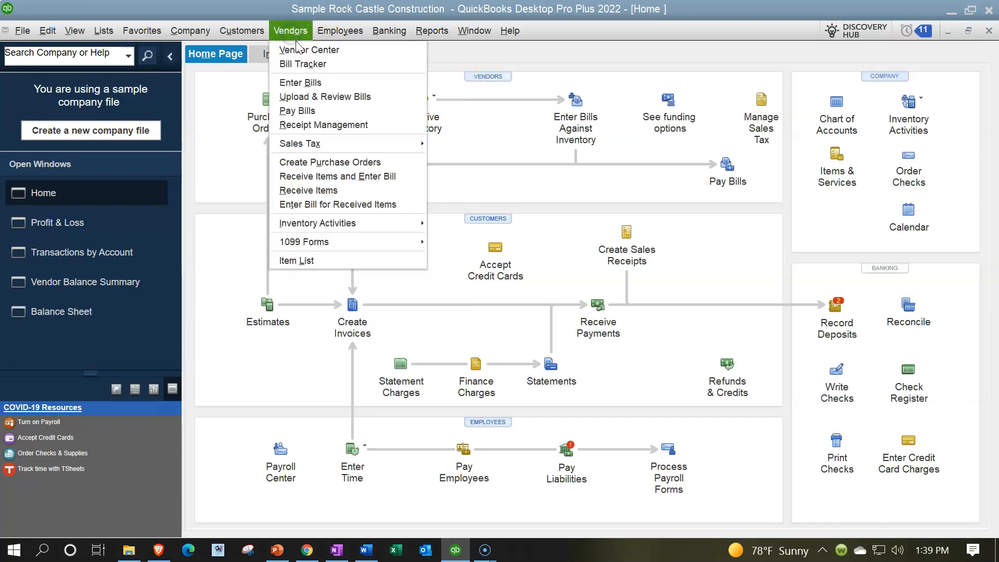
click(296, 49)
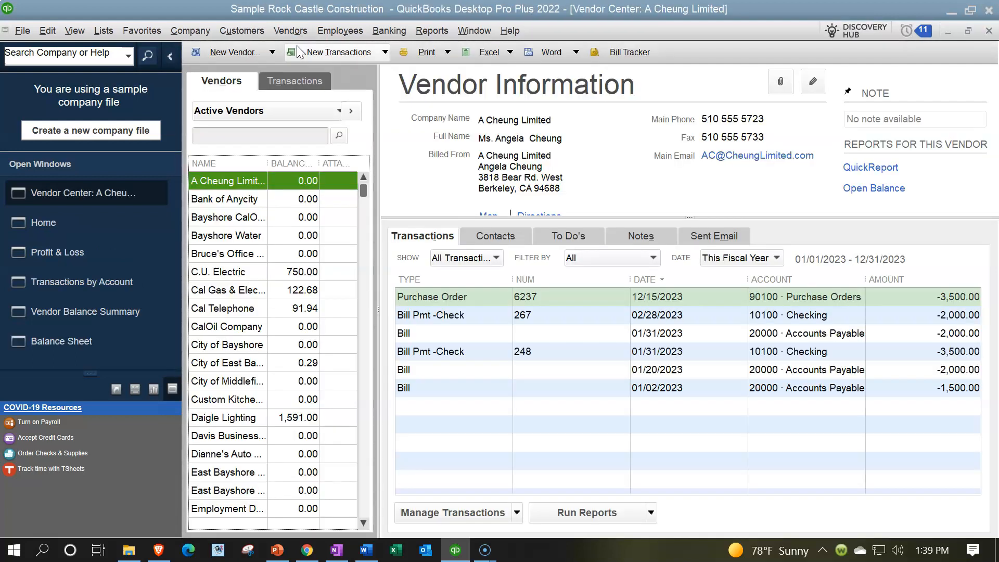
Filter the vendor list to Vendors with Open Balances and select Daigle Lighting's 12/11/2023 bill among its transactions.
click(336, 111)
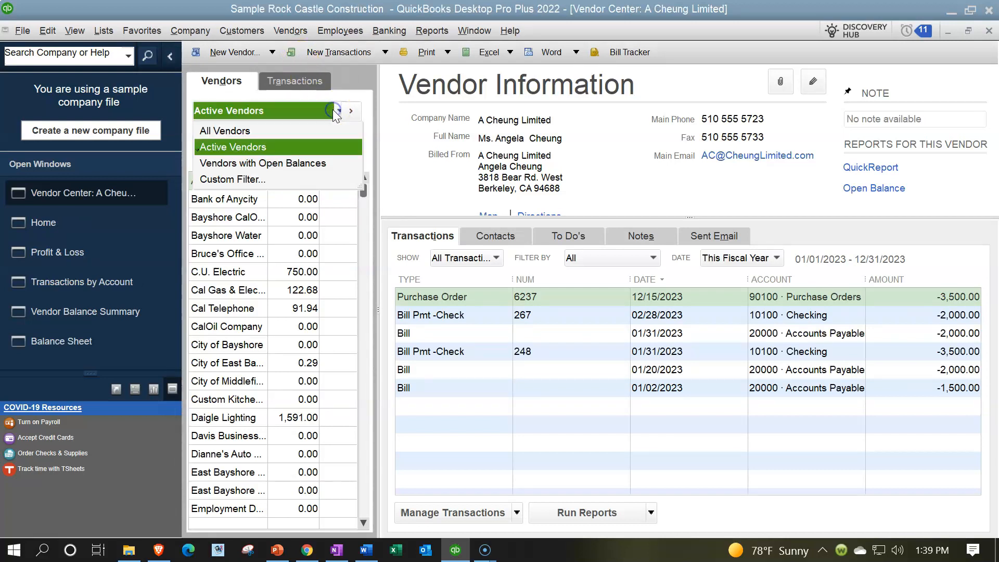
click(298, 164)
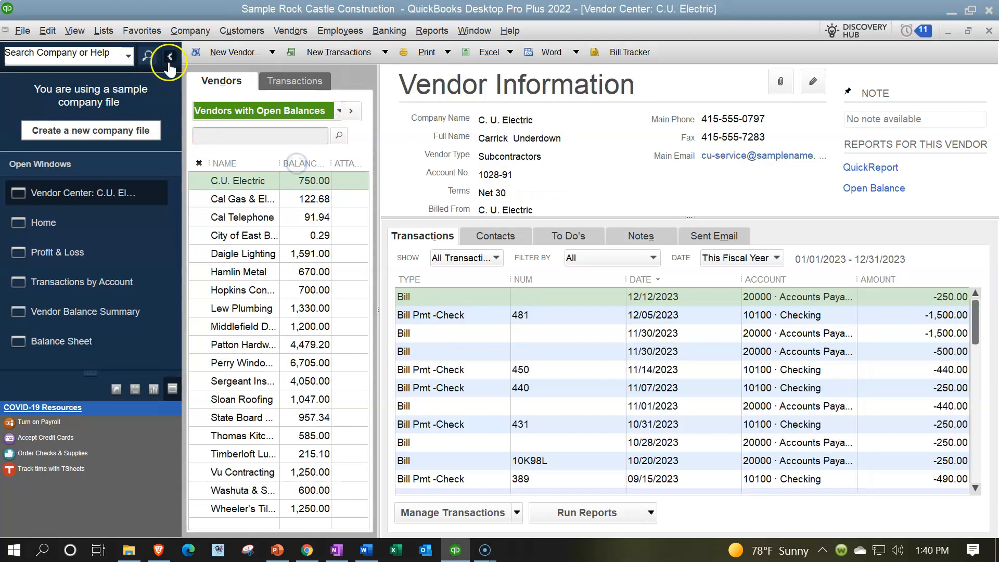
click(169, 56)
click(131, 254)
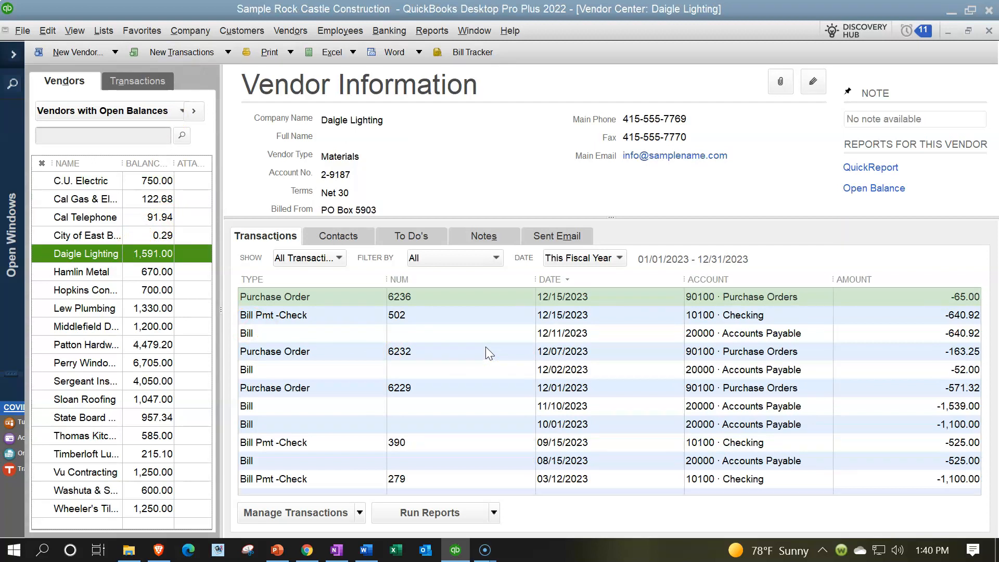
click(336, 336)
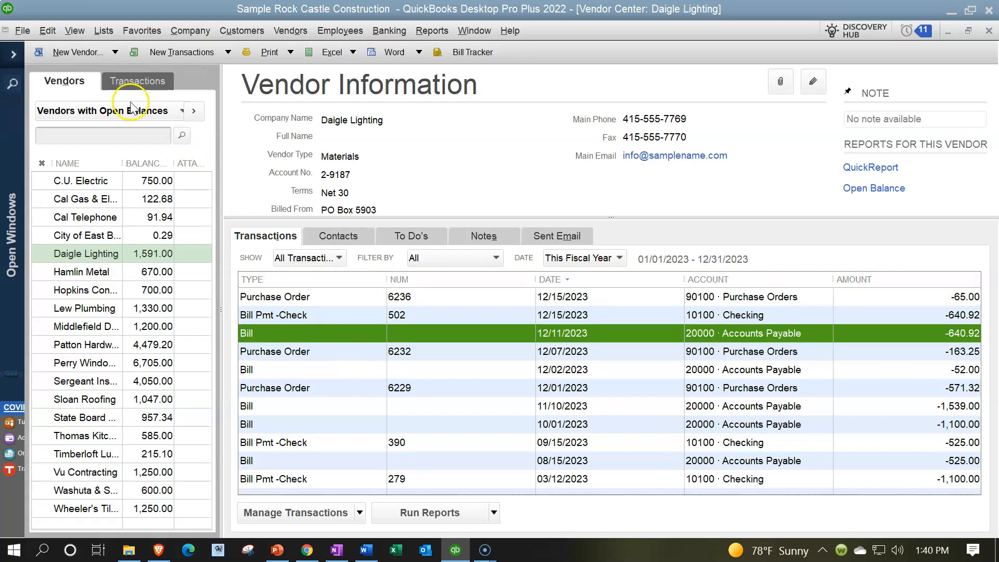
Switch the Vendor Center to its transaction view and list the bills filtered by All Bills.
click(129, 83)
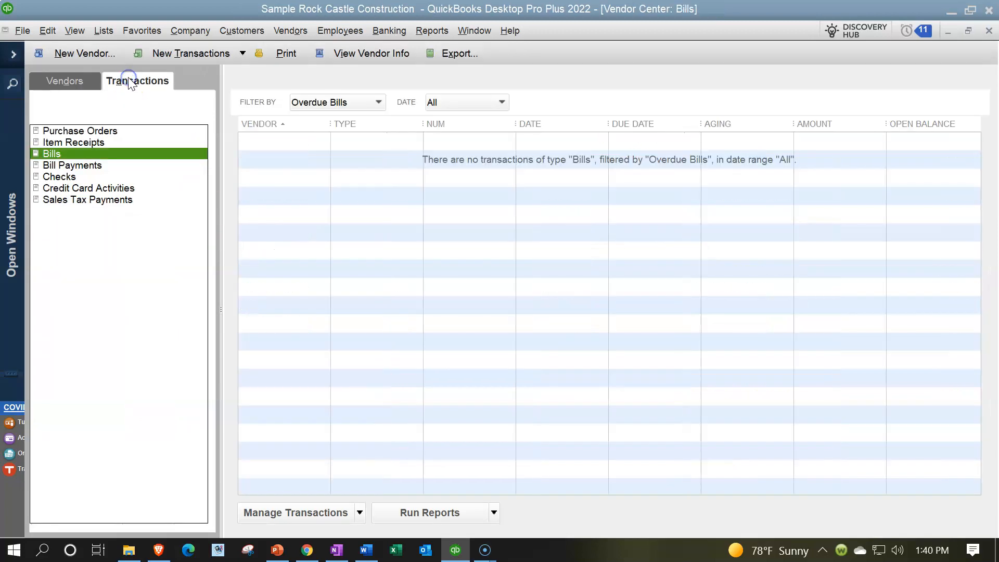
click(60, 154)
click(379, 102)
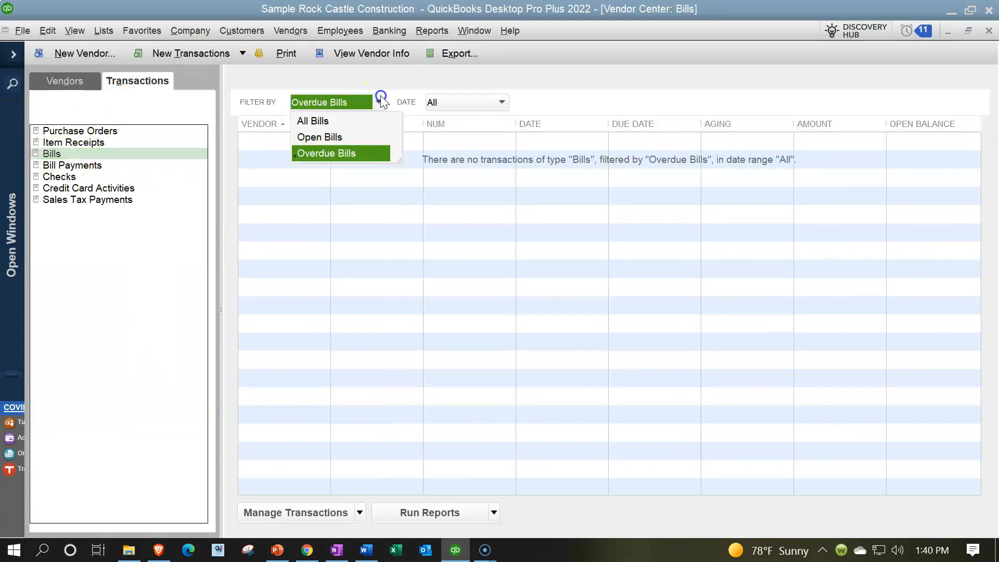
click(318, 120)
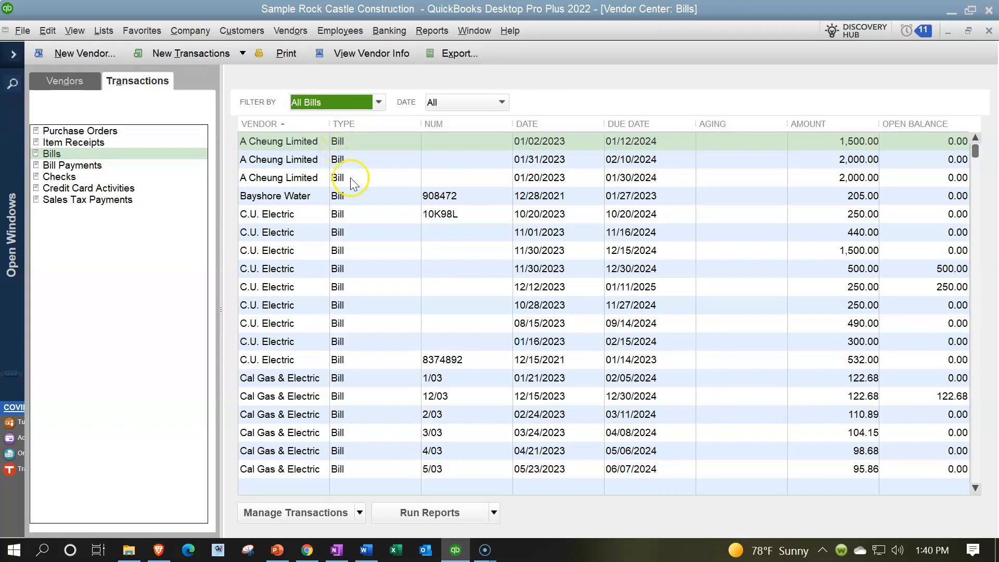
Narrow the bill list to Open Bills, then restore the open windows list and return to the Home page.
click(377, 101)
click(327, 137)
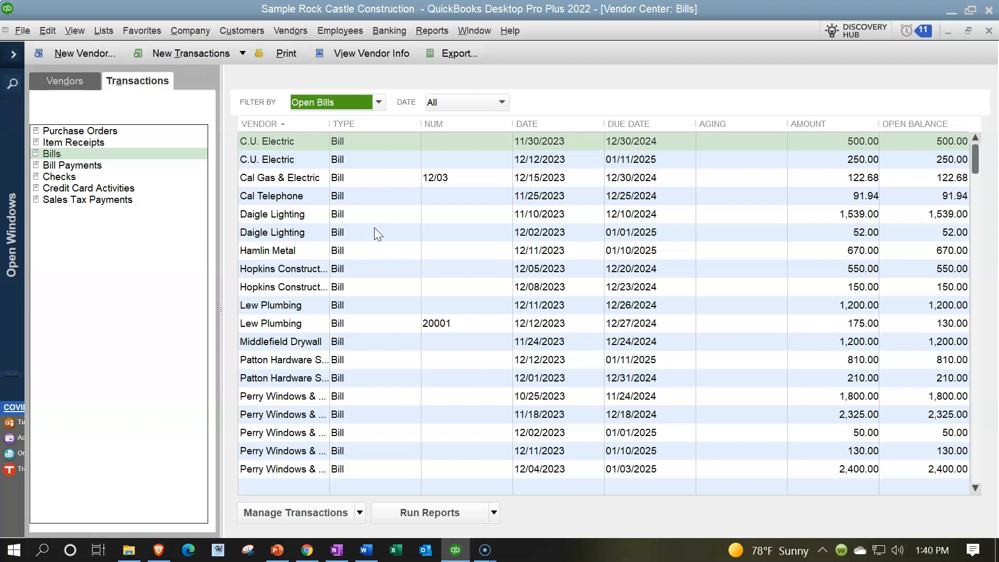
click(13, 54)
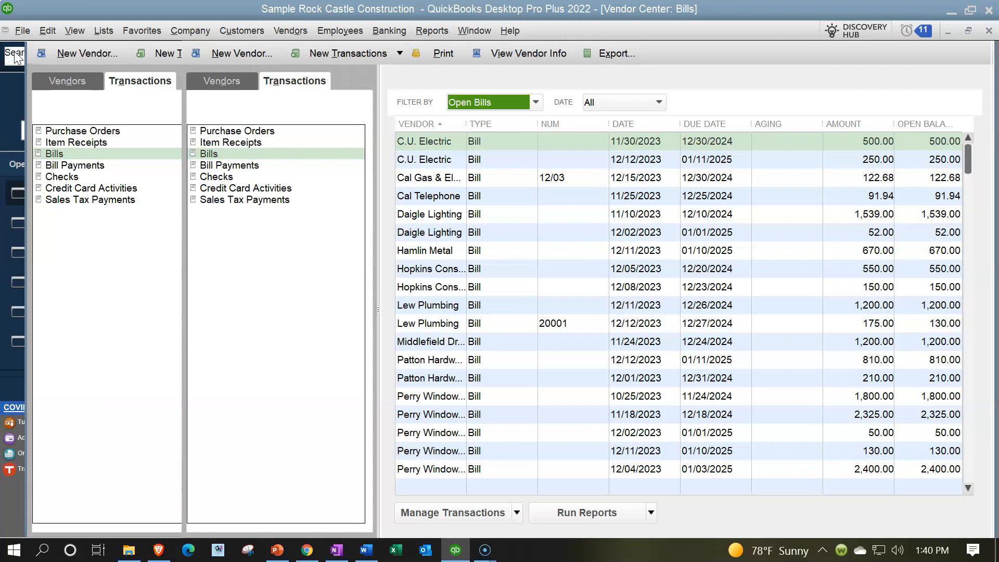
click(64, 222)
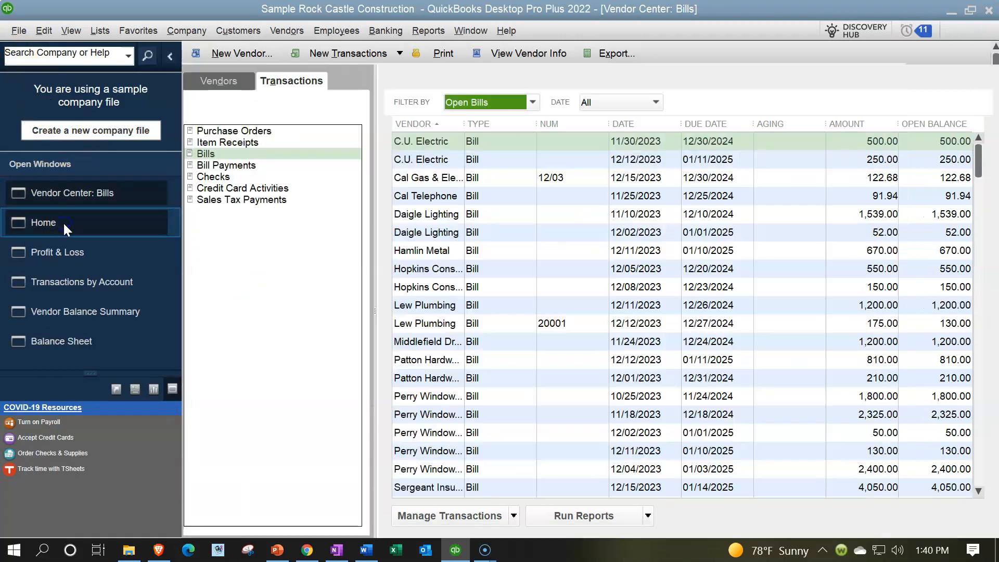